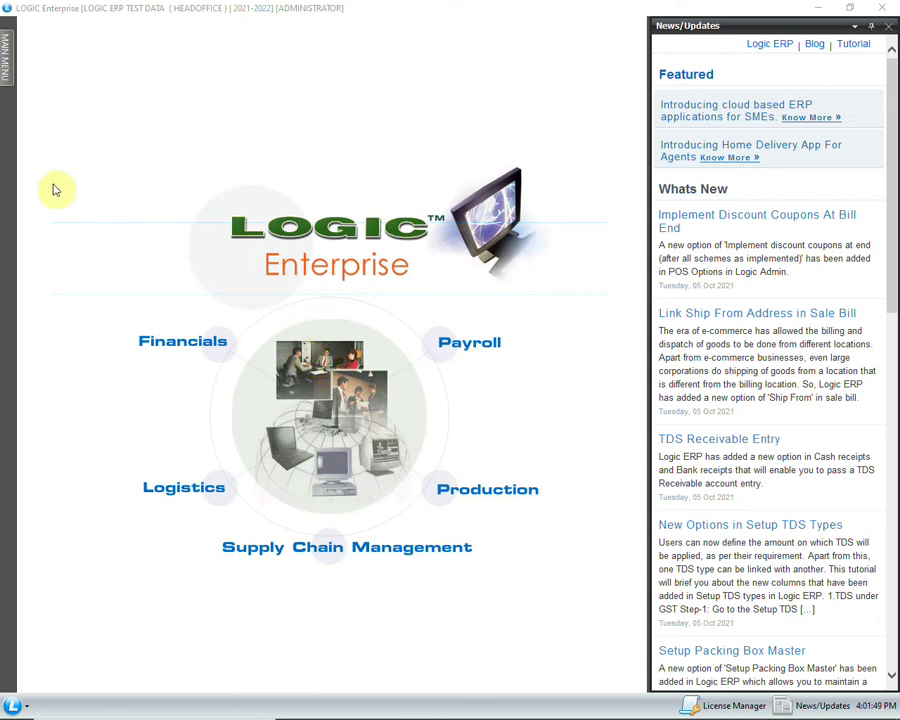
Open the Setup Approvals screen from the User Access section
{"action": "left_click", "coordinate": [6, 76]}
{"action": "left_click", "coordinate": [70, 216]}
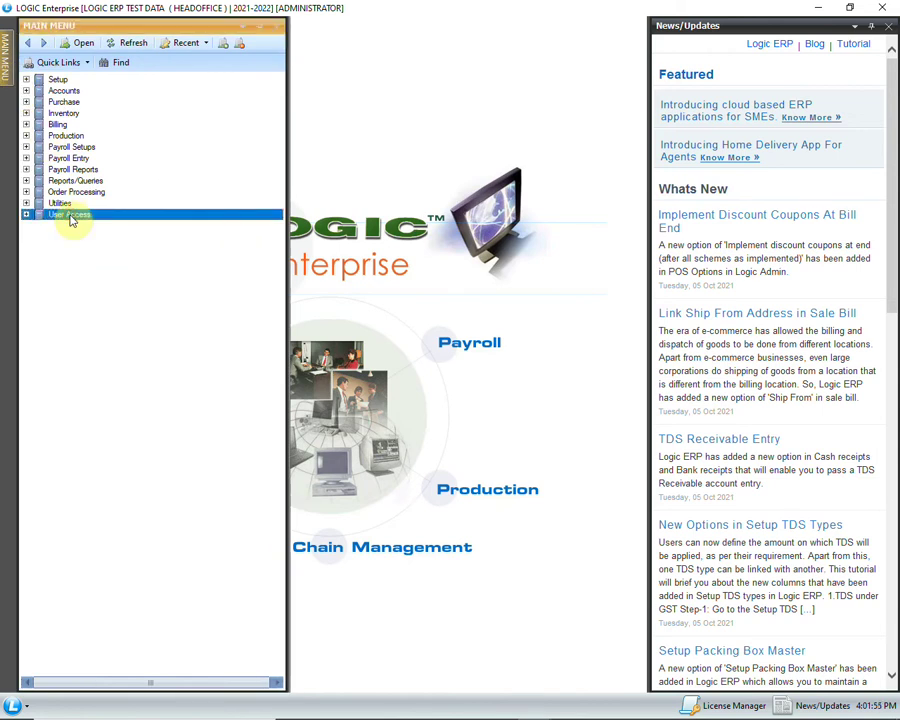
{"action": "left_click", "coordinate": [28, 216]}
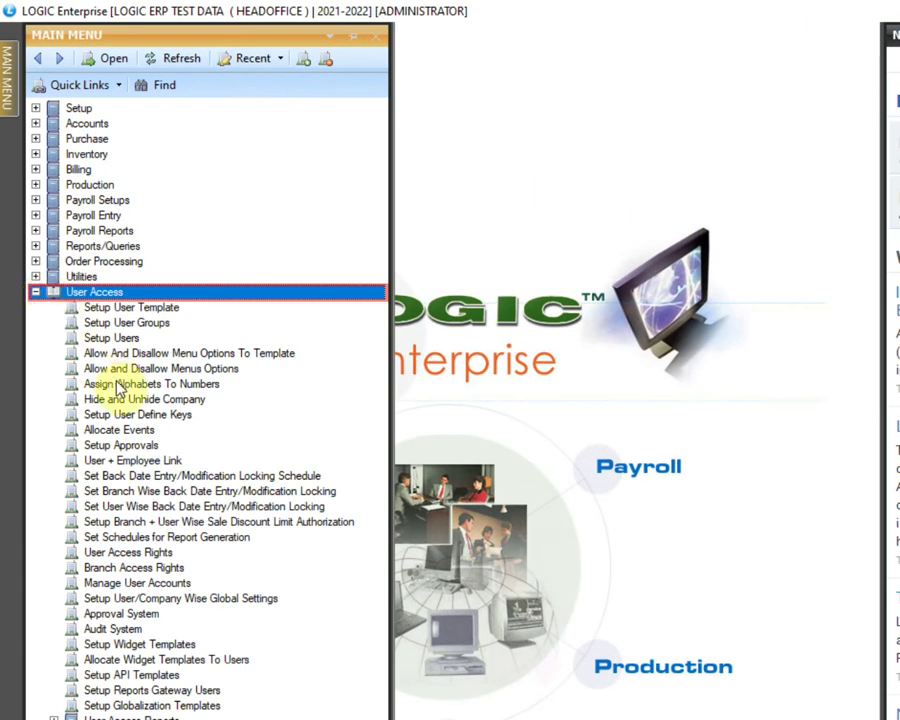
{"action": "left_click", "coordinate": [130, 446]}
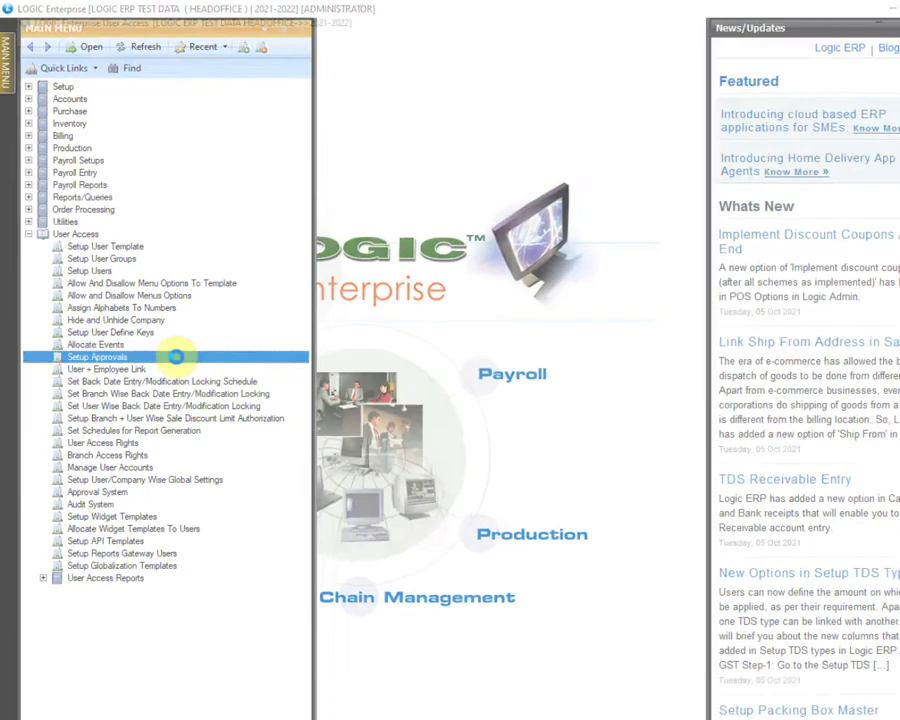
{"action": "double_click", "coordinate": [183, 446]}
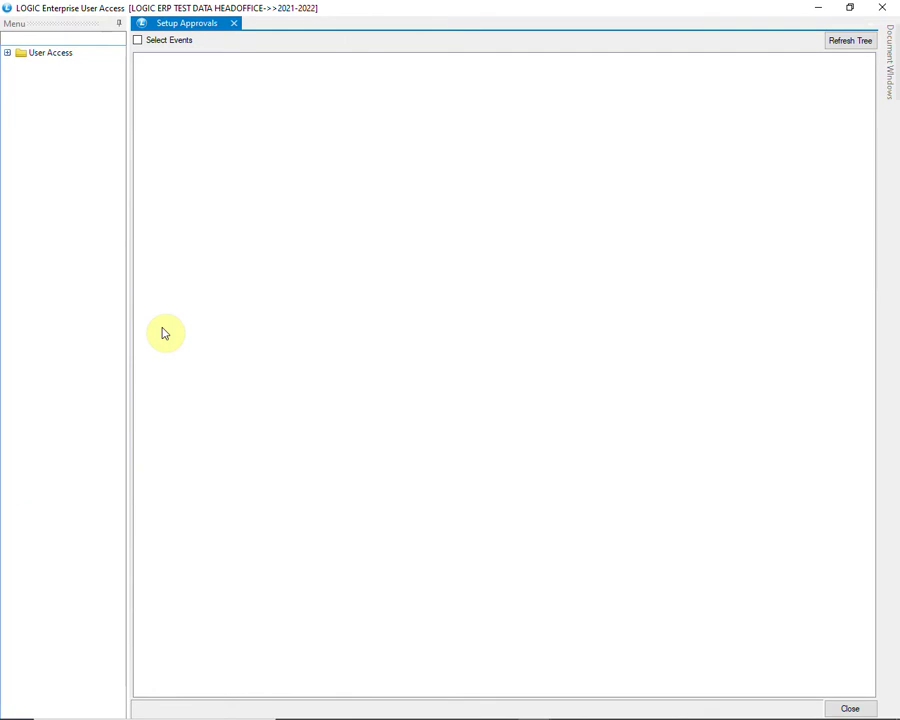
Select the Cash/Bank Voucher Requisition - Account Approval event (CBV-ACT-REQ) and load it into the events tree
{"action": "left_click", "coordinate": [137, 40]}
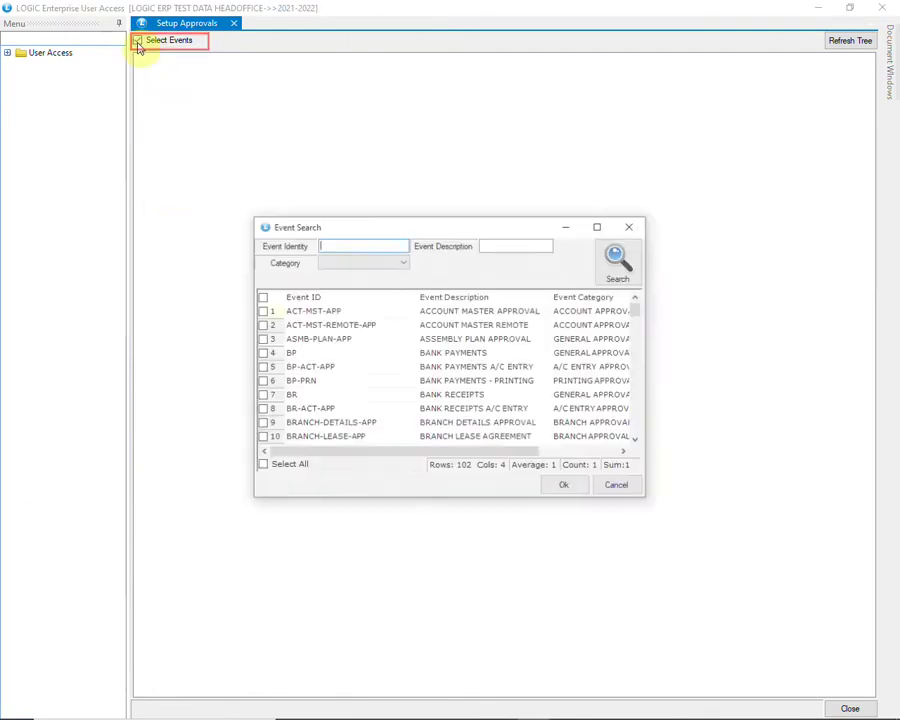
{"action": "left_click", "coordinate": [288, 396]}
{"action": "scroll", "coordinate": [289, 400], "scroll_direction": "down", "scroll_amount": 1}
{"action": "left_click", "coordinate": [261, 423]}
{"action": "left_click", "coordinate": [565, 487]}
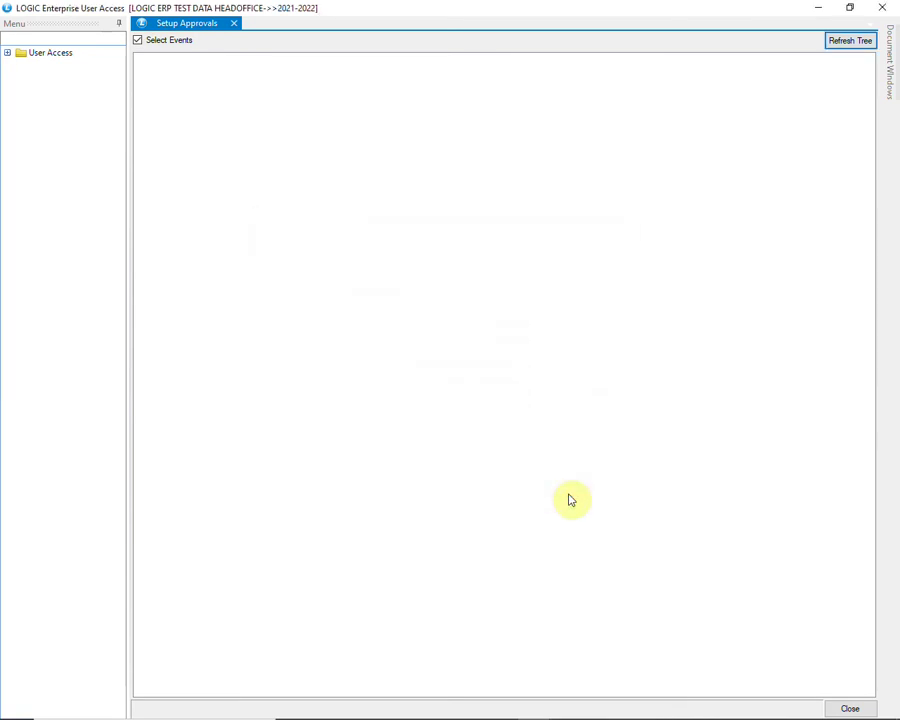
{"action": "left_click", "coordinate": [838, 44]}
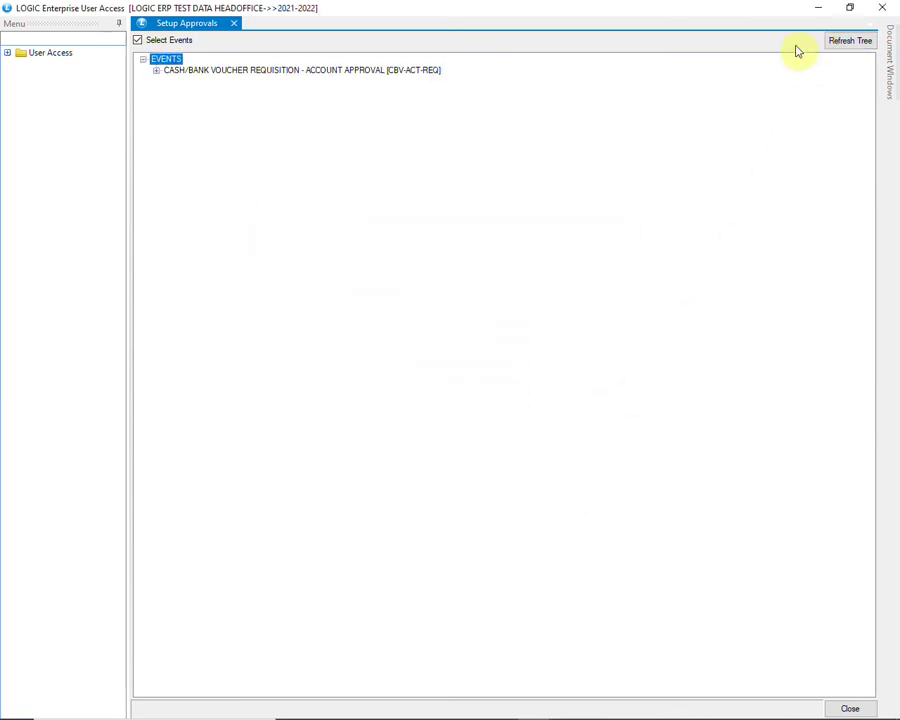
Allocate the ADMINISTRATOR user to the CBV-ACT-REQ event with the default approval settings, and close the approval setup
{"action": "left_click", "coordinate": [335, 71]}
{"action": "right_click", "coordinate": [316, 72]}
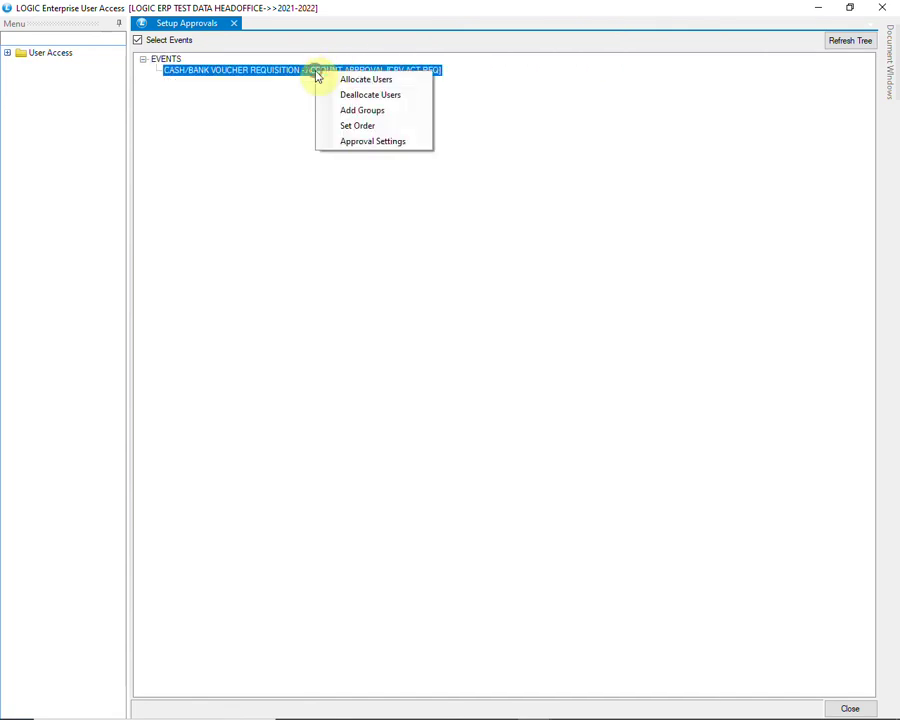
{"action": "left_click", "coordinate": [345, 80]}
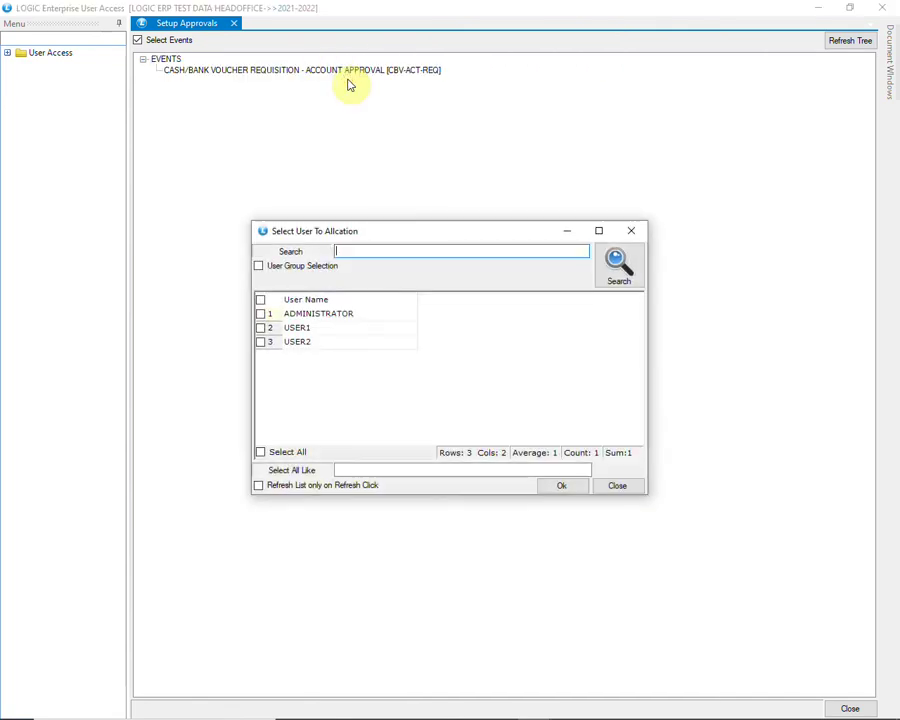
{"action": "left_click", "coordinate": [263, 315]}
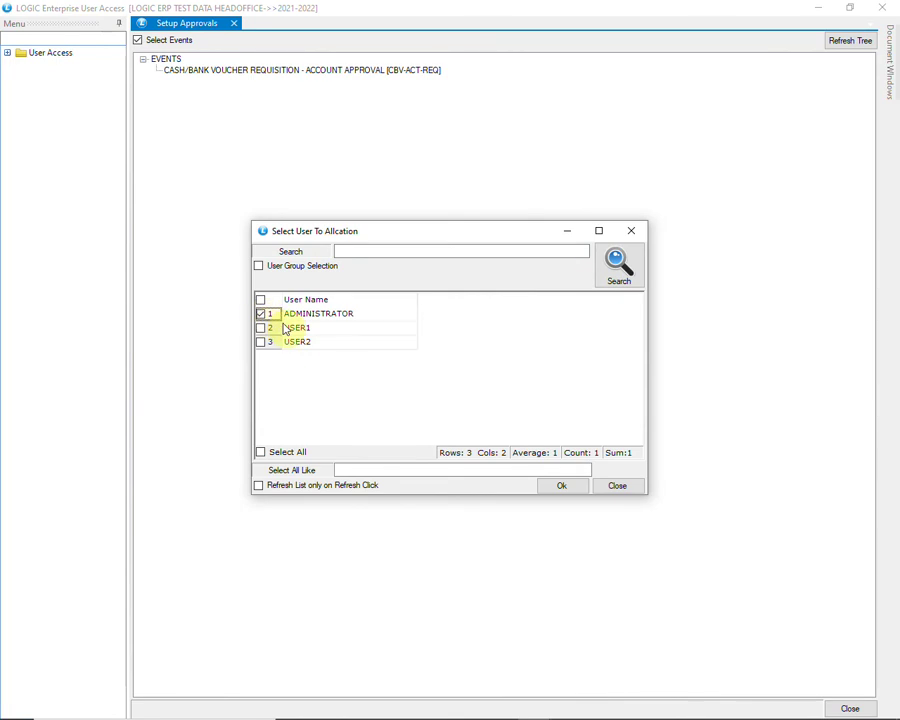
{"action": "left_click", "coordinate": [556, 484]}
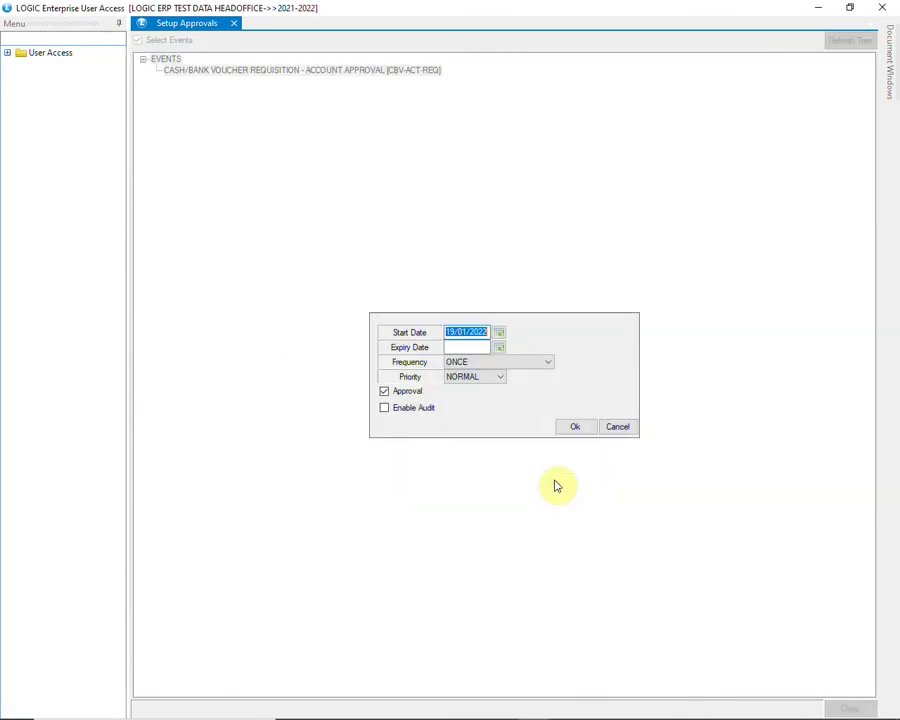
{"action": "left_click", "coordinate": [575, 427]}
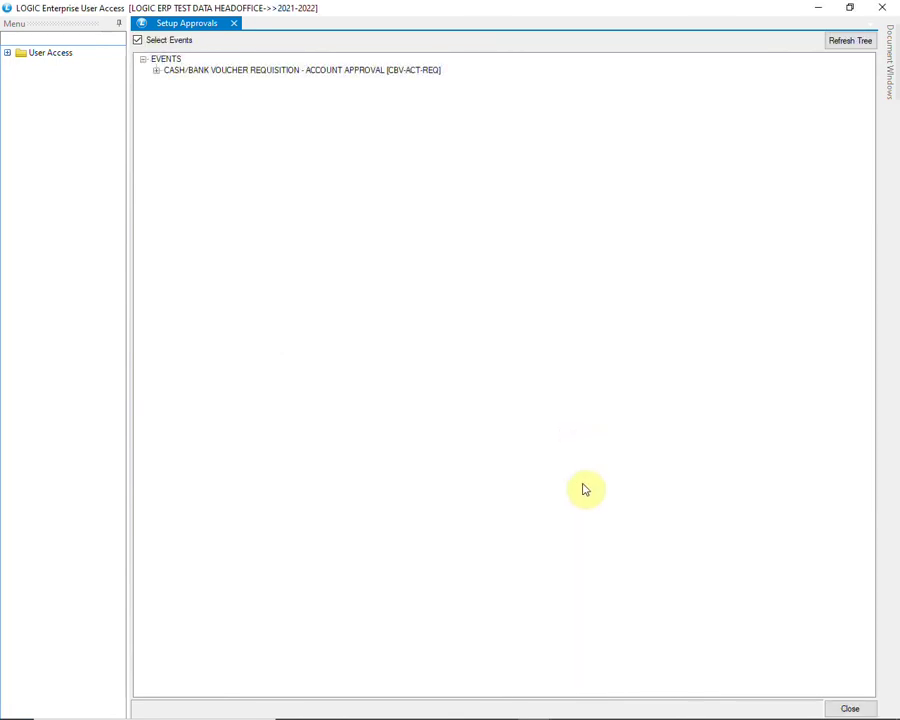
{"action": "left_click", "coordinate": [747, 657]}
{"action": "left_click", "coordinate": [845, 708]}
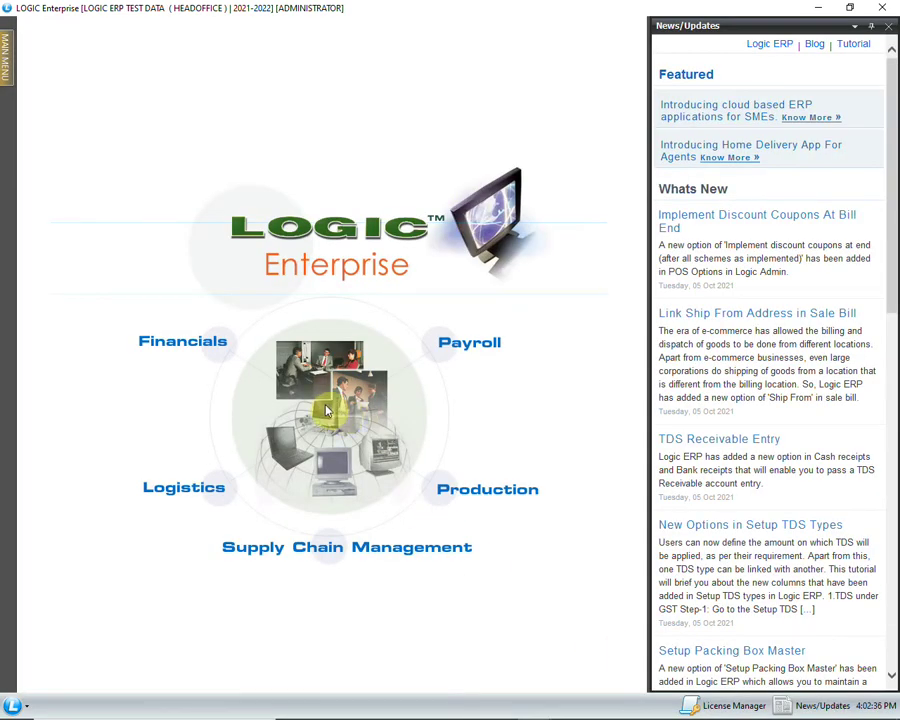
Log out of the administrator session and confirm closing all open programs
{"action": "left_click", "coordinate": [13, 706]}
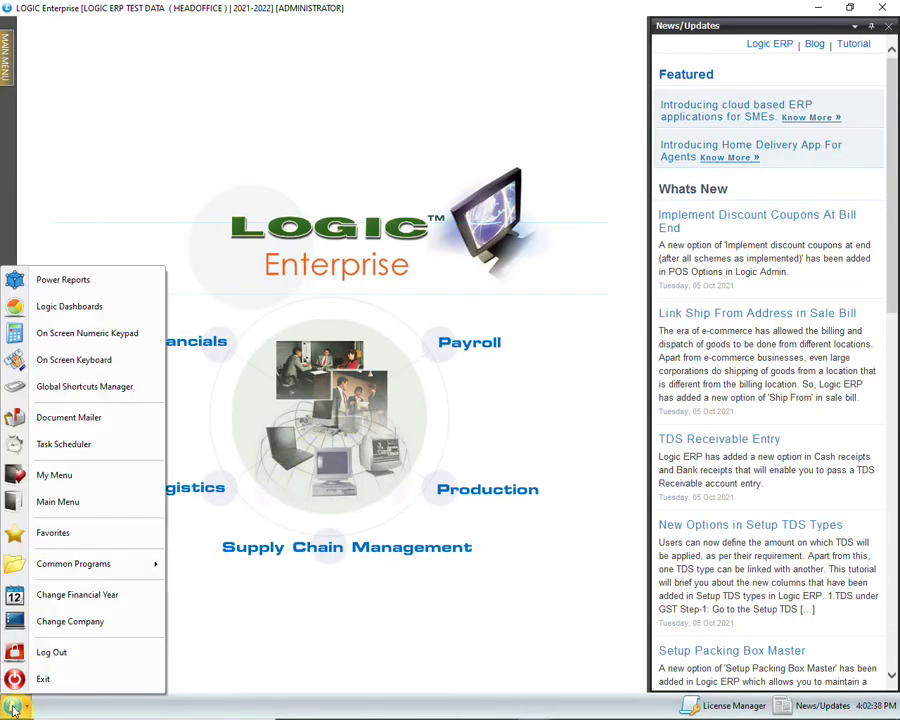
{"action": "left_click", "coordinate": [60, 654]}
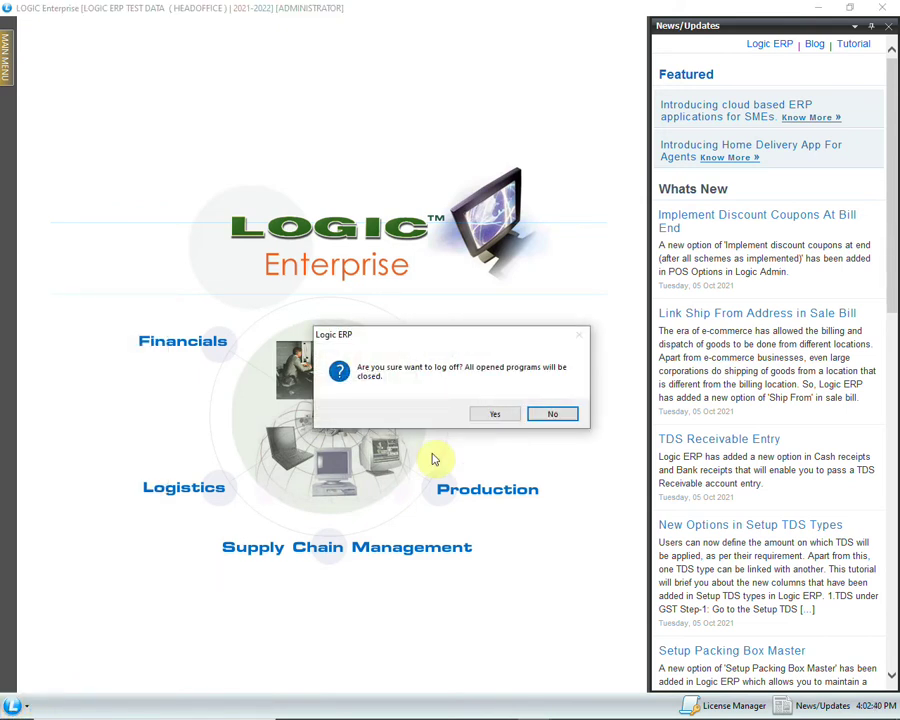
{"action": "left_click", "coordinate": [495, 420]}
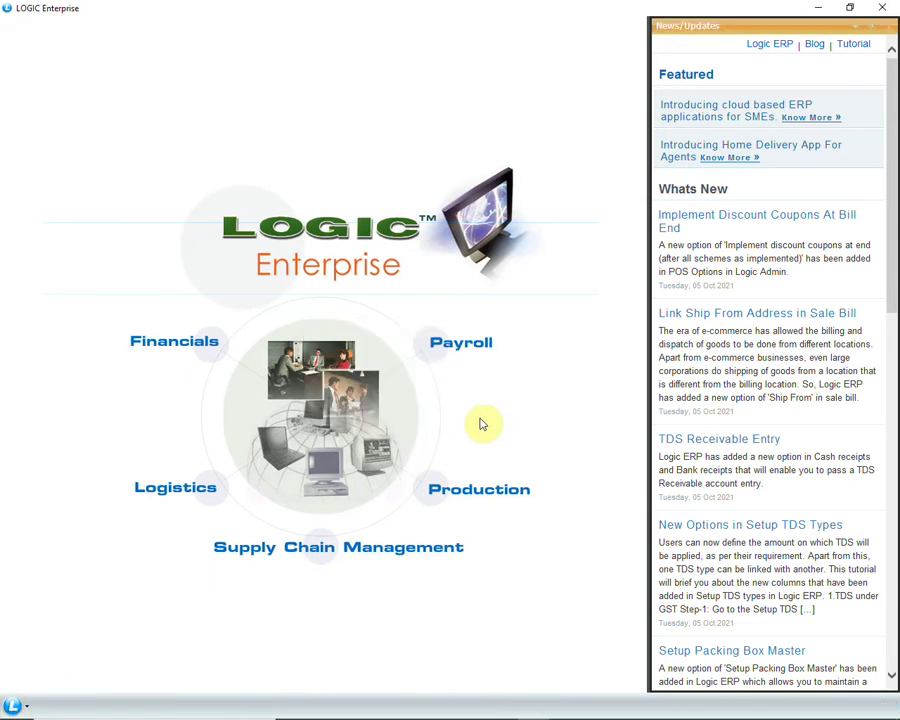
Log in as USER1 with the user password, and enter the company password for LOGIC ERP TEST DATA
{"action": "left_click", "coordinate": [14, 704]}
{"action": "left_click", "coordinate": [60, 648]}
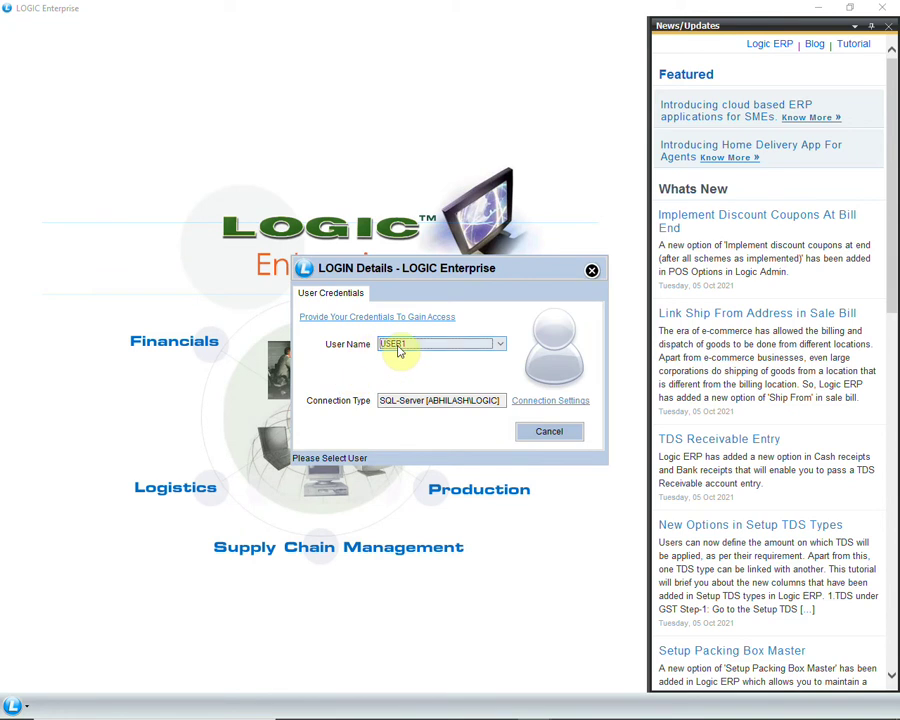
{"action": "key", "text": "Return"}
{"action": "type", "text": "*"}
{"action": "key", "text": "Return"}
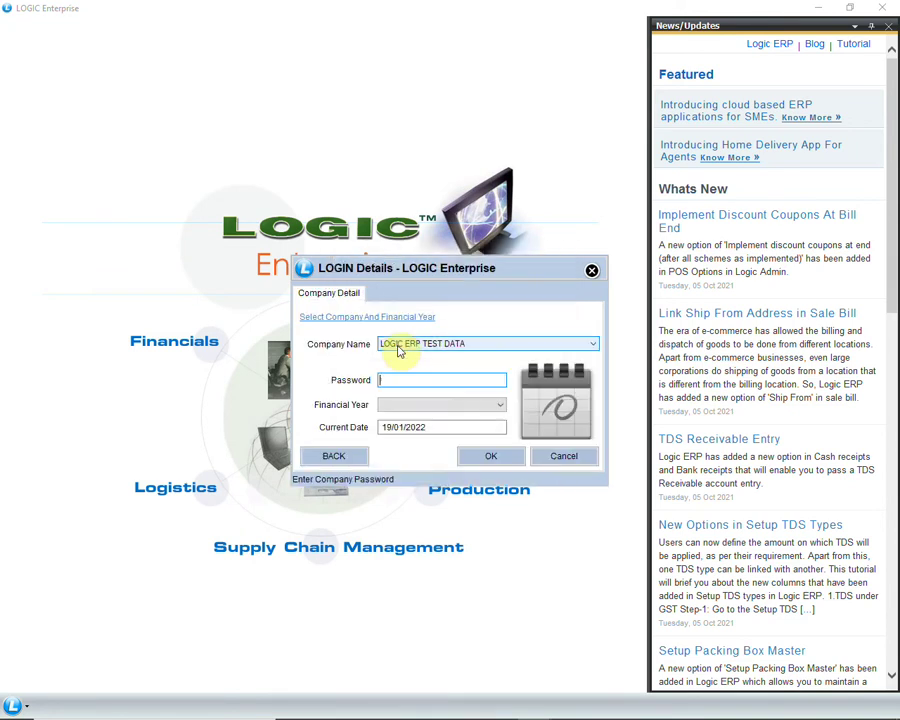
{"action": "type", "text": "*"}
{"action": "key", "text": "Return"}
{"action": "key", "text": "Return"}
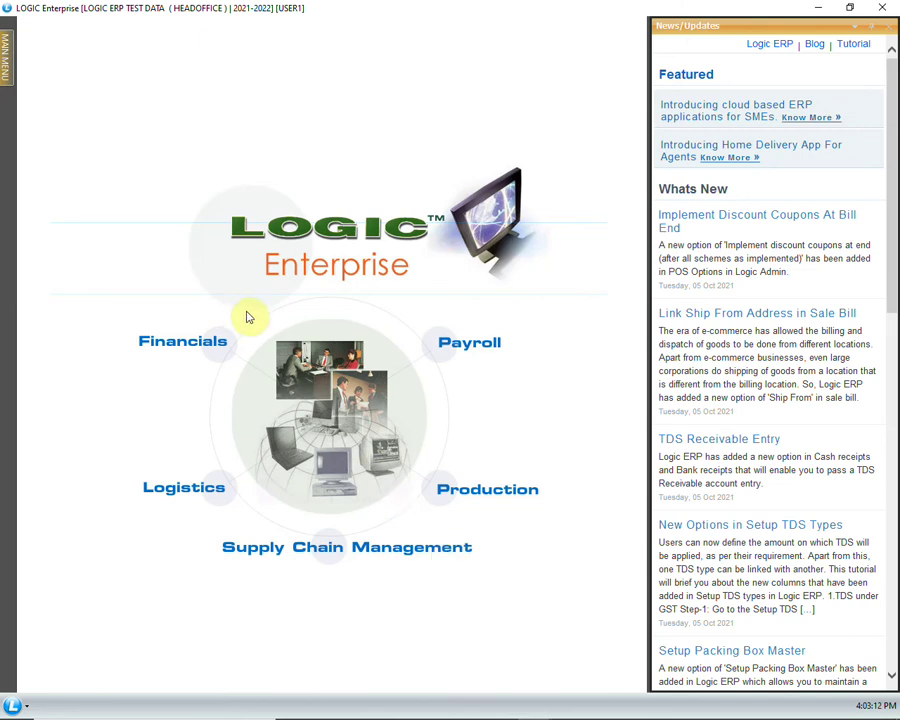
Open Cash/Bank Payments - Requisition from the A/C Vouchers under Accounts
{"action": "mouse_move", "coordinate": [7, 74]}
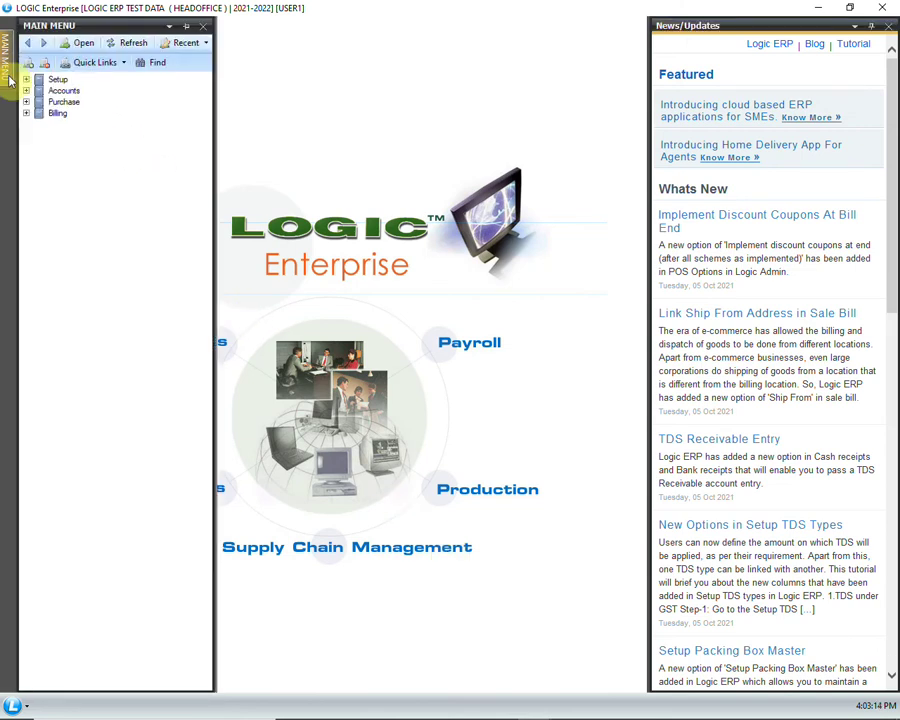
{"action": "left_click", "coordinate": [26, 90]}
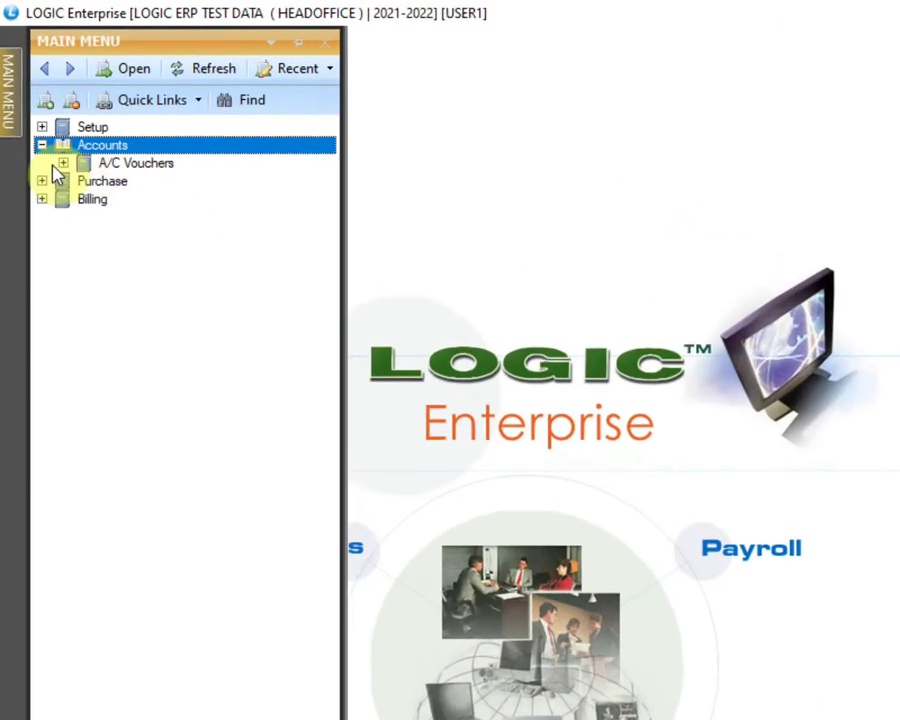
{"action": "left_click", "coordinate": [62, 163]}
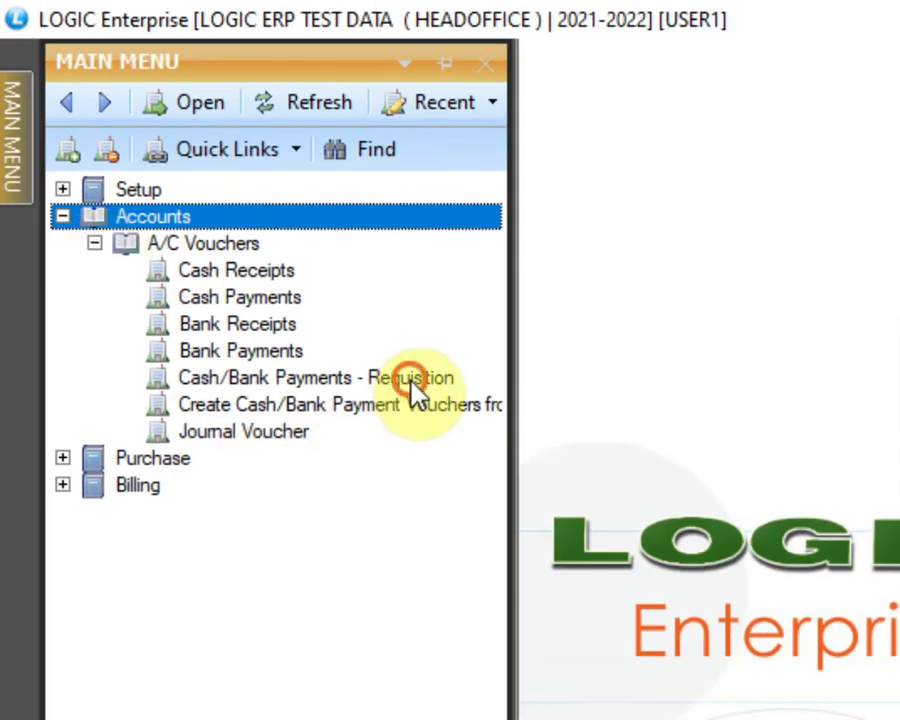
{"action": "double_click", "coordinate": [412, 390]}
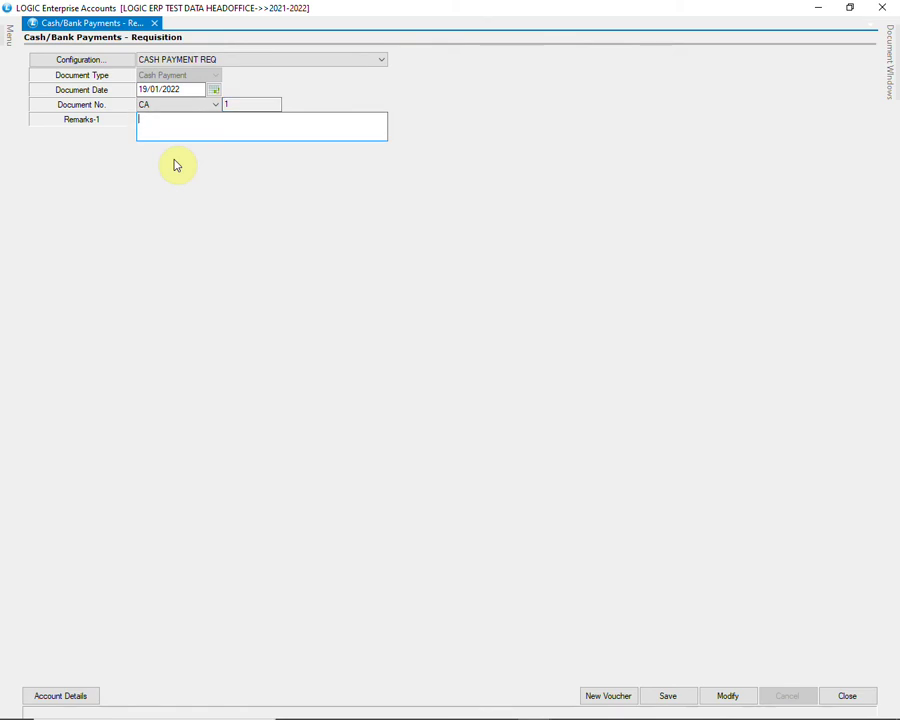
Enter the remark "01/2201" on the first cash payment requisition and proceed to its account details
{"action": "type", "text": "01/2201"}
{"action": "key", "text": "Tab"}
{"action": "key", "text": "Return"}
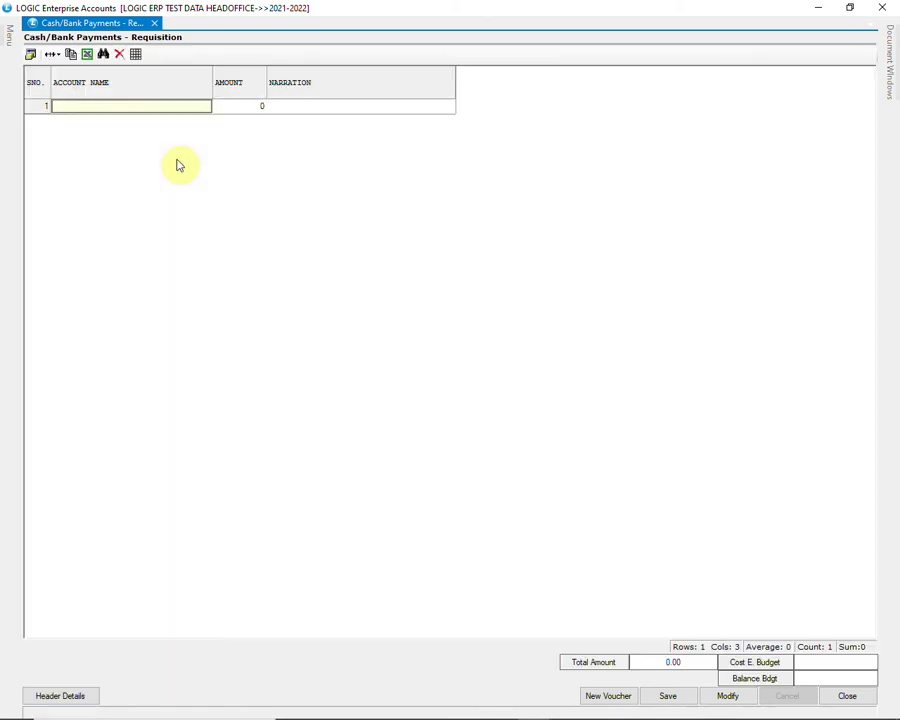
Add BABA PROVISION STORE with amount 5000 and narration "P-88012201", and save the requisition
{"action": "type", "text": "BA"}
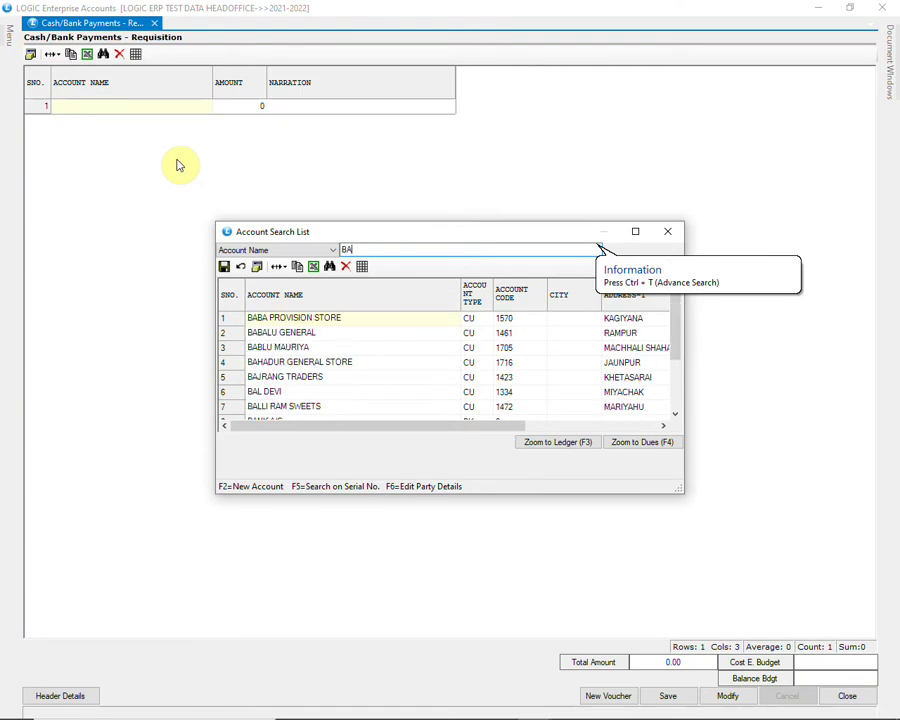
{"action": "double_click", "coordinate": [290, 322]}
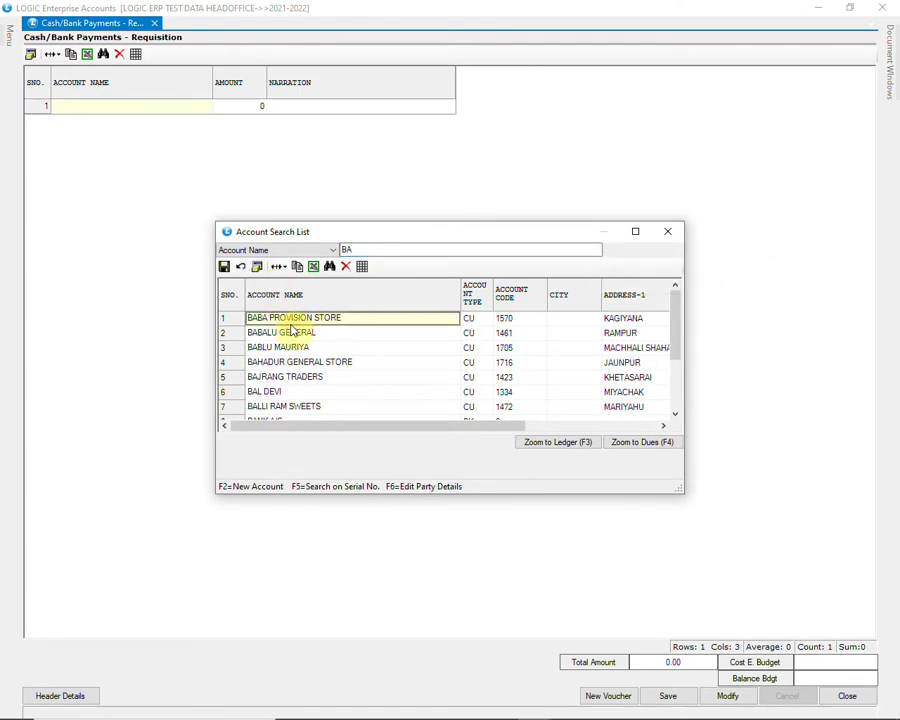
{"action": "type", "text": "5000"}
{"action": "key", "text": "Return"}
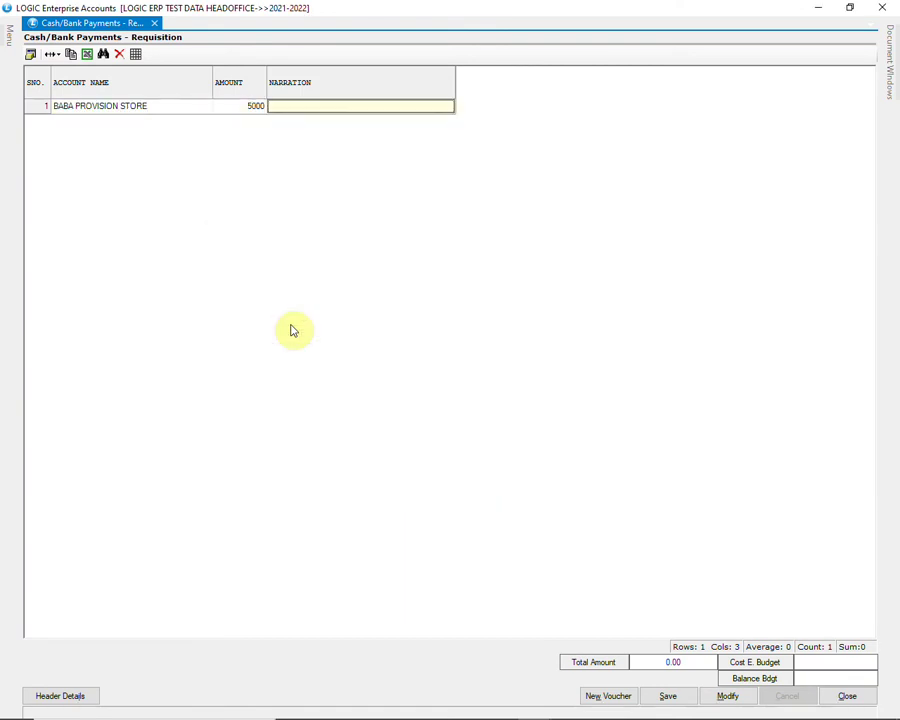
{"action": "type", "text": "P-88012201"}
{"action": "key", "text": "Return"}
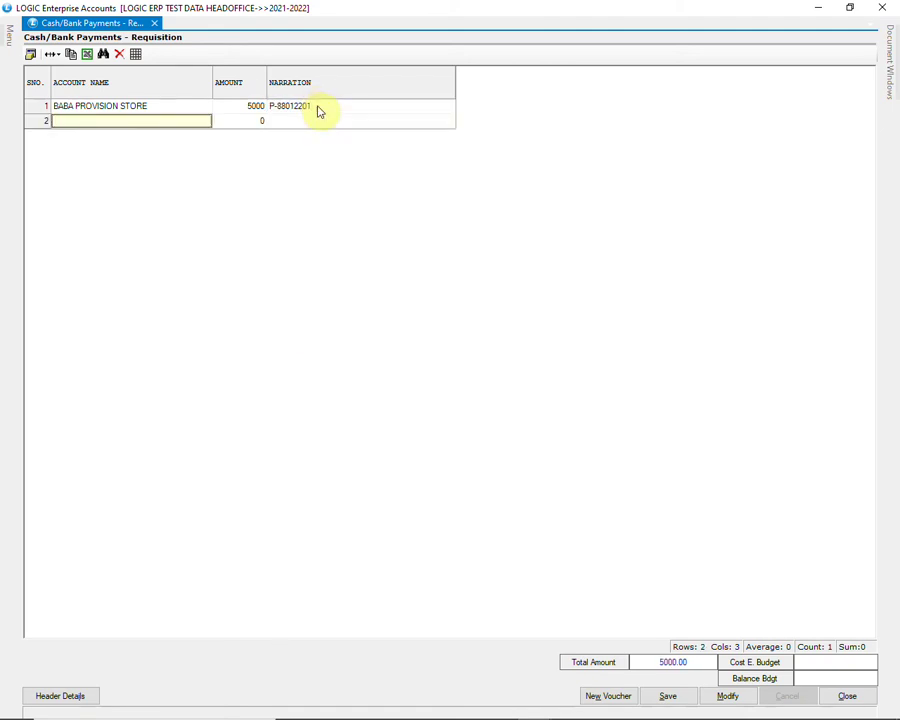
{"action": "left_click", "coordinate": [680, 698]}
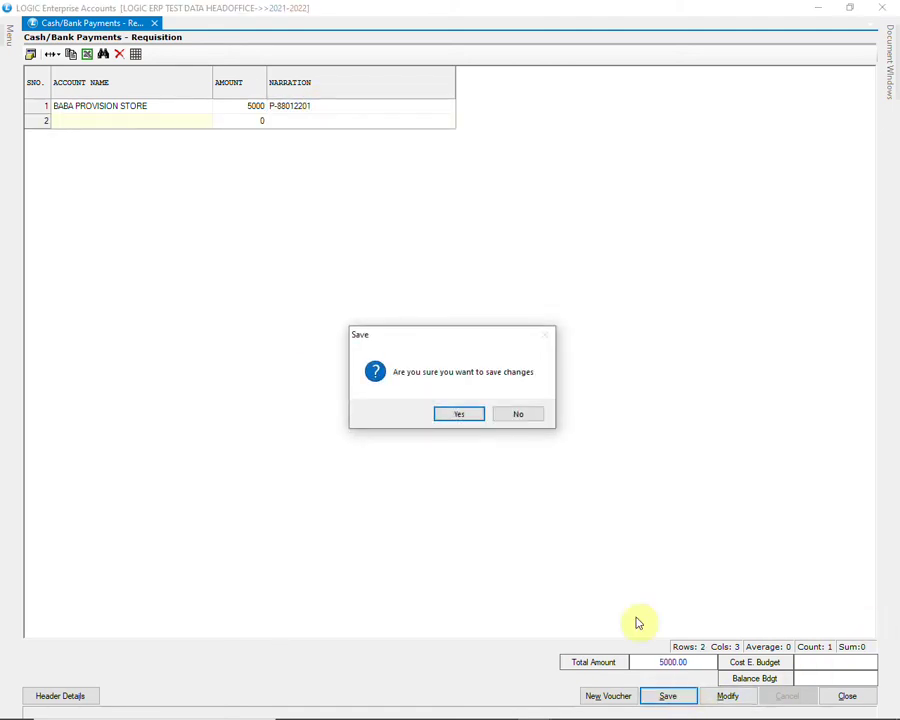
{"action": "left_click", "coordinate": [462, 412]}
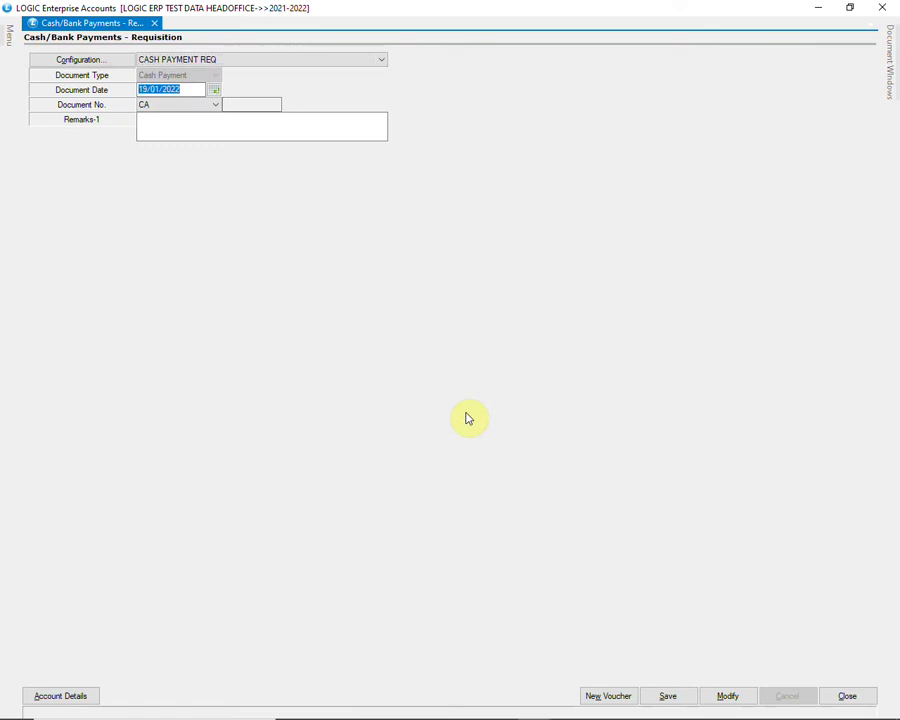
Enter the remark "Against Bill No-GST-1808" on requisition CA 2 and proceed to its account details
{"action": "type", "text": "2"}
{"action": "key", "text": "Return"}
{"action": "type", "text": "Against Bill No-GST-1808"}
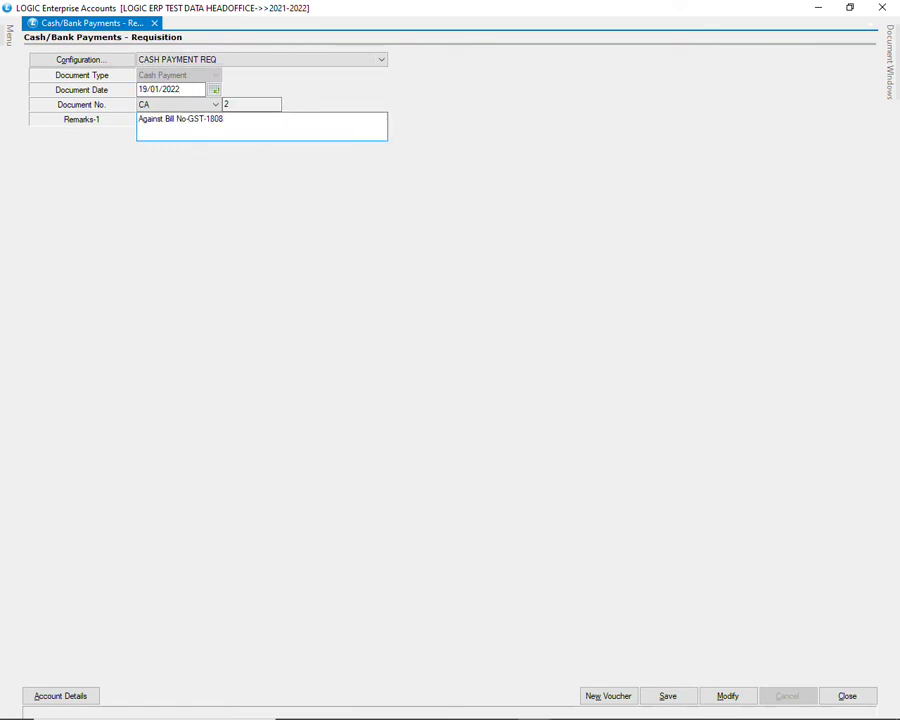
{"action": "key", "text": "Return"}
Add GANESH GENERAL STORE with amount 4000 and narration "Against bill no 1808", and save the requisition
{"action": "type", "text": "GAN"}
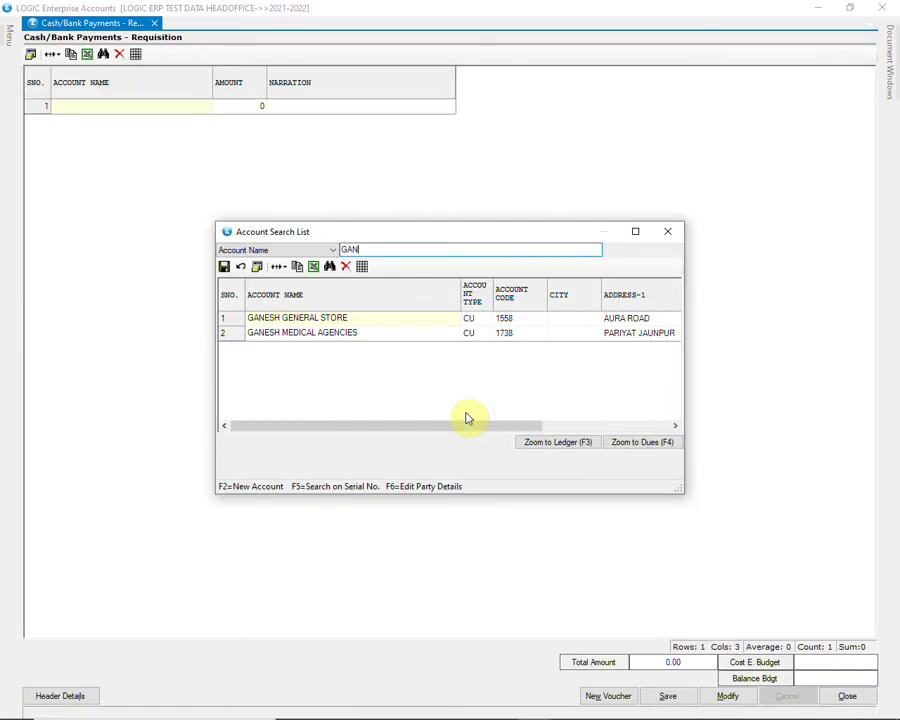
{"action": "key", "text": "Return"}
{"action": "type", "text": "4000"}
{"action": "key", "text": "Return"}
{"action": "type", "text": "Against bi"}
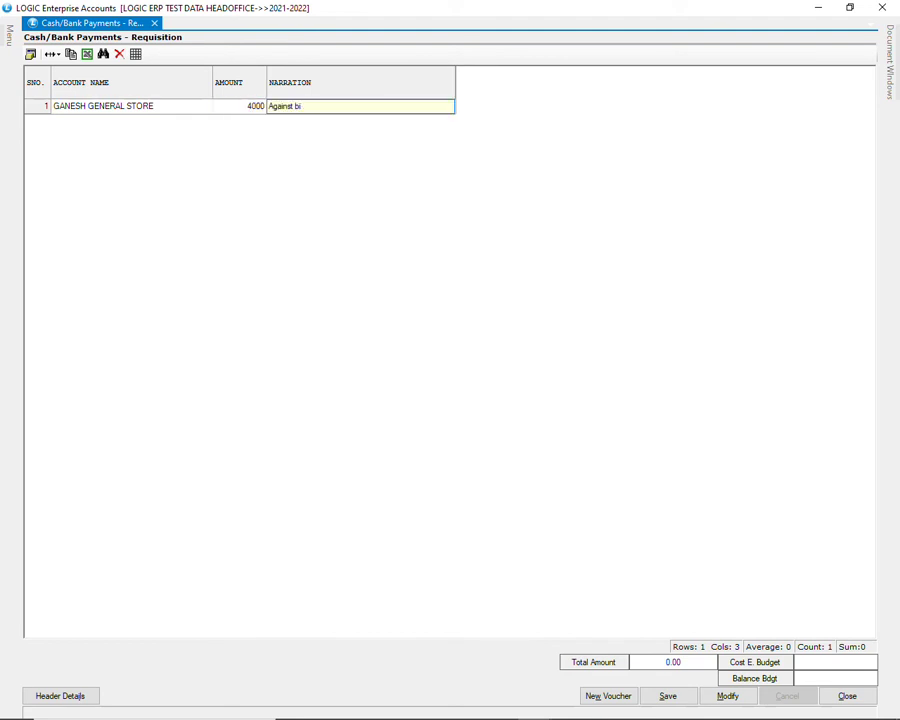
{"action": "type", "text": "ll no 1808"}
{"action": "key", "text": "Return"}
{"action": "left_click", "coordinate": [664, 694]}
{"action": "left_click", "coordinate": [462, 415]}
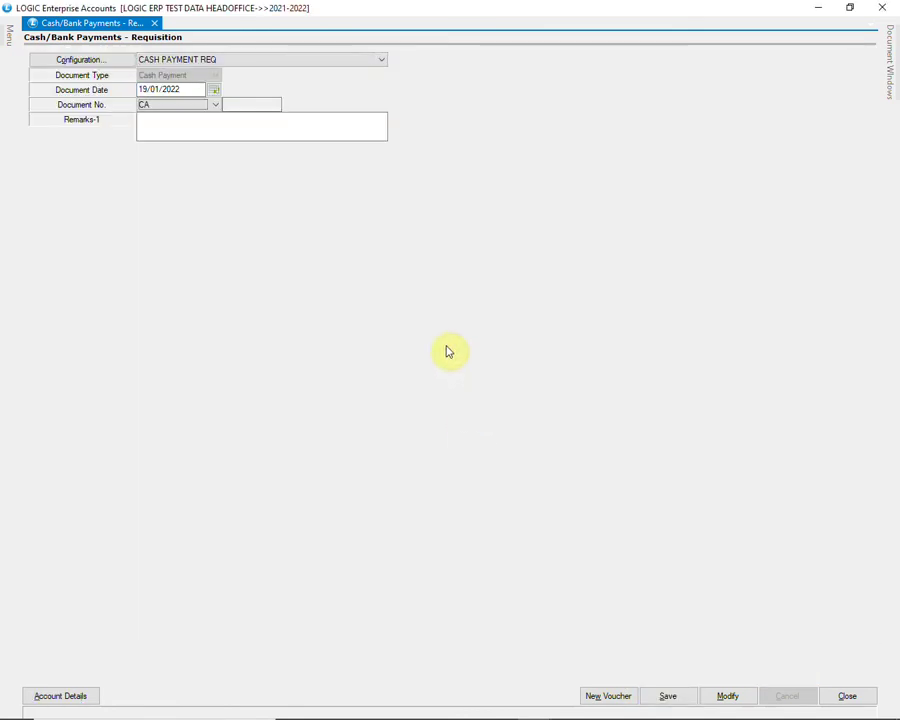
Enter the remark "Payment Against NO-1" on the new cash payment requisition and proceed to its account details
{"action": "key", "text": "Return"}
{"action": "type", "text": "Payment Against NO-1"}
{"action": "key", "text": "Return"}
Add BAHADUR GENERAL STORE with amount 8000 and narration "Against Bill no12", and save the requisition
{"action": "type", "text": "B"}
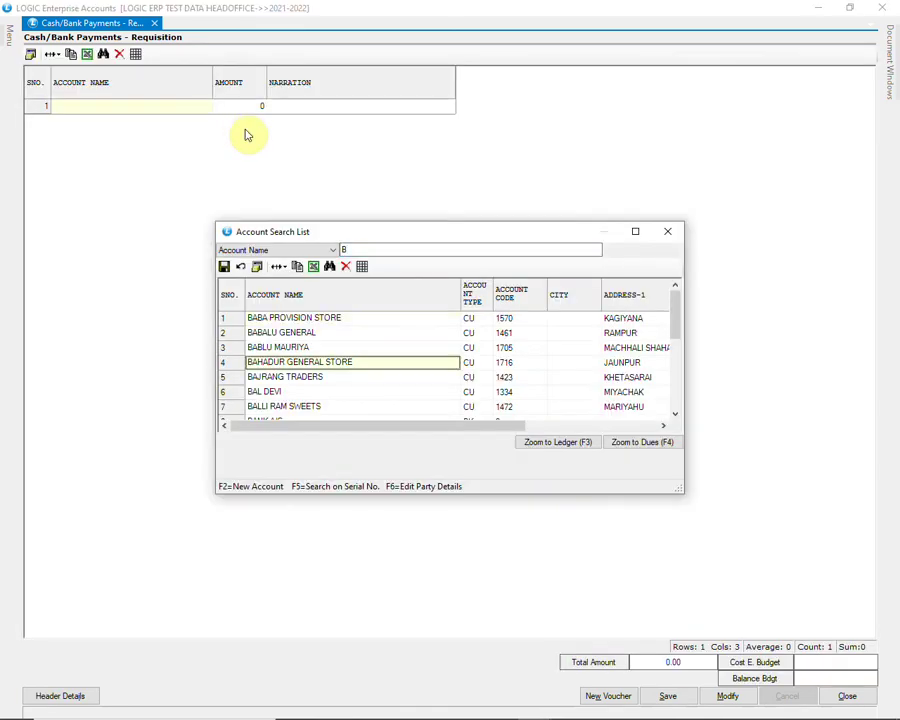
{"action": "key", "text": "Down"}
{"action": "key", "text": "Down"}
{"action": "key", "text": "Down"}
{"action": "key", "text": "Return"}
{"action": "type", "text": "8000"}
{"action": "key", "text": "Return"}
{"action": "type", "text": "Against Bill no12"}
{"action": "key", "text": "Return"}
{"action": "left_click", "coordinate": [667, 697]}
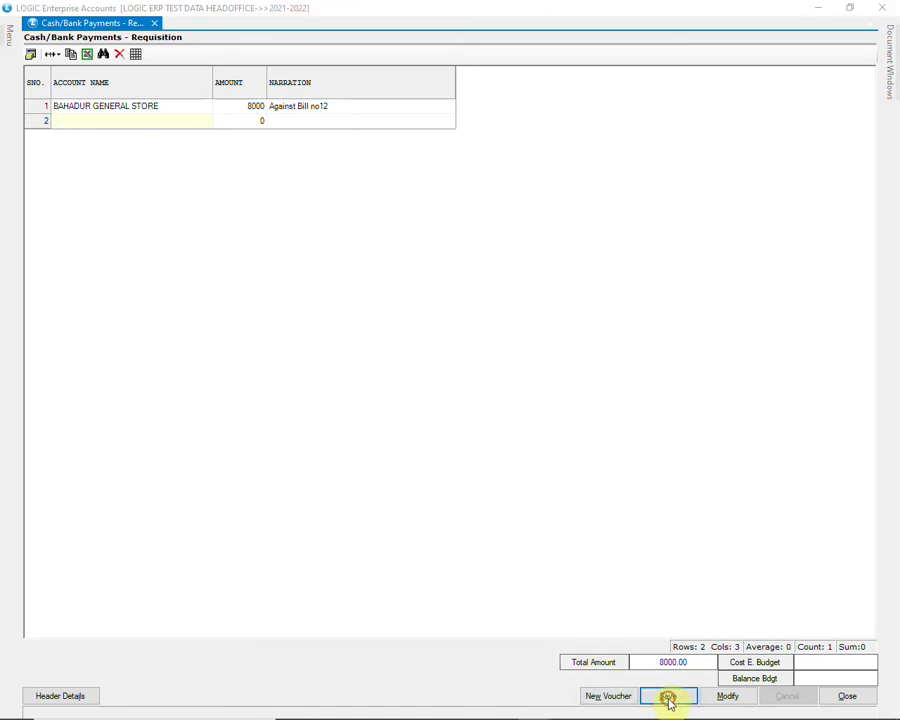
{"action": "left_click", "coordinate": [463, 416]}
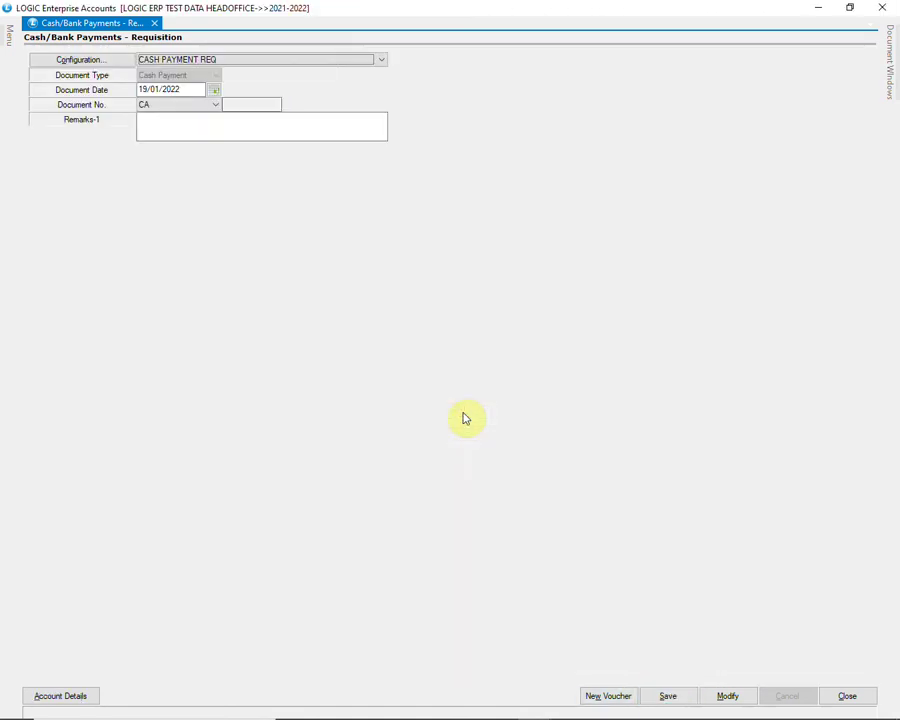
Enter the remark "Against Bill PU-8800" on requisition CA 4 and proceed to its account details
{"action": "type", "text": "Against Bill PU-8800"}
{"action": "key", "text": "Tab"}
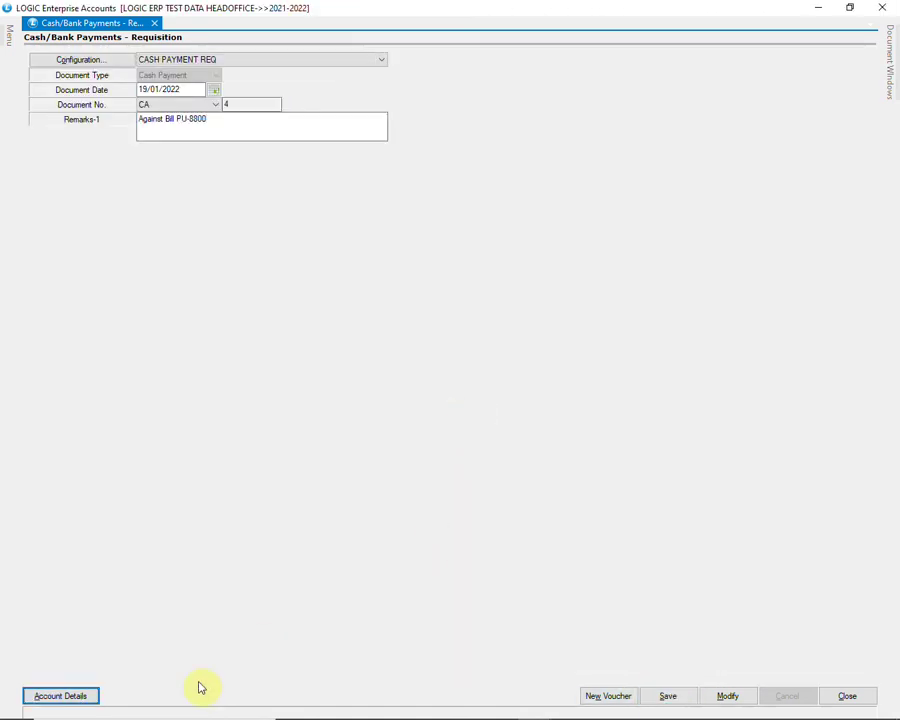
{"action": "left_click", "coordinate": [87, 698]}
Add VAISHNO GENERAL STORE with amount 6400 and narration "Against bill PU-8808", and save the requisition
{"action": "type", "text": "V"}
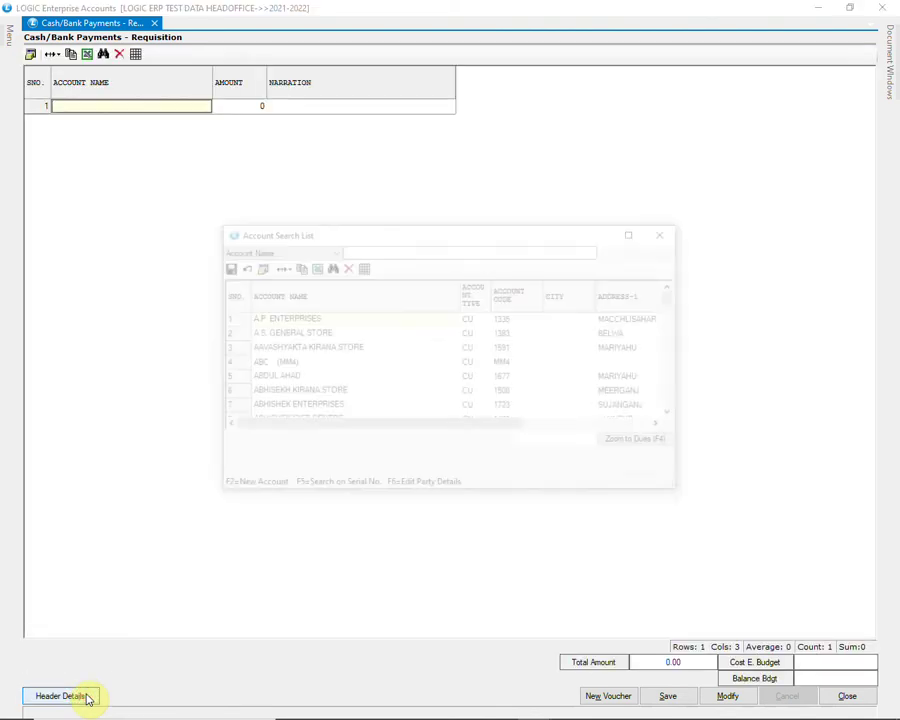
{"action": "key", "text": "Return"}
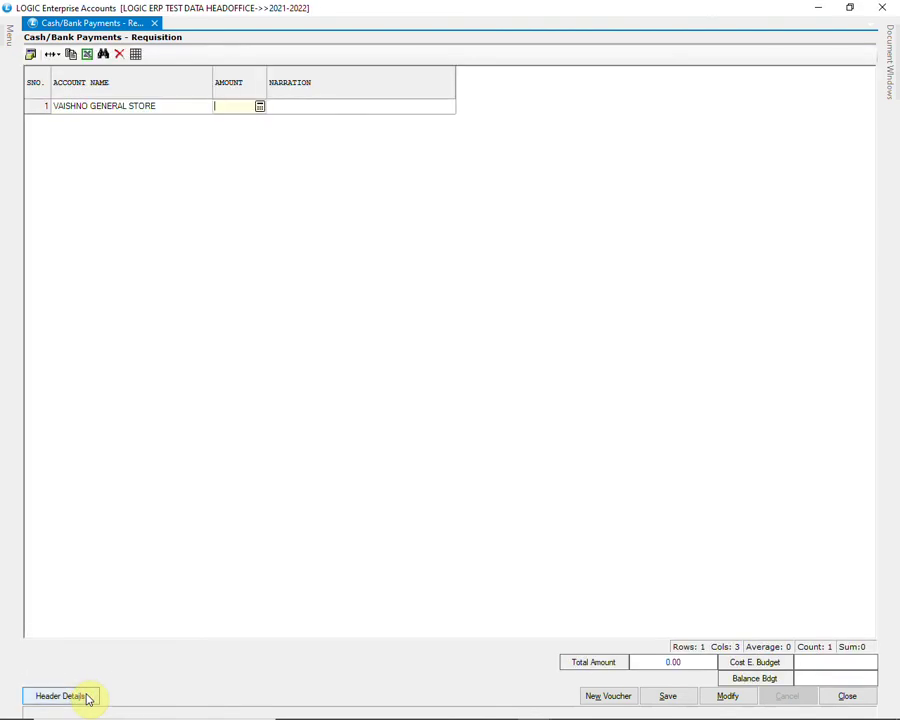
{"action": "type", "text": "6400"}
{"action": "key", "text": "Return"}
{"action": "type", "text": "Against bill"}
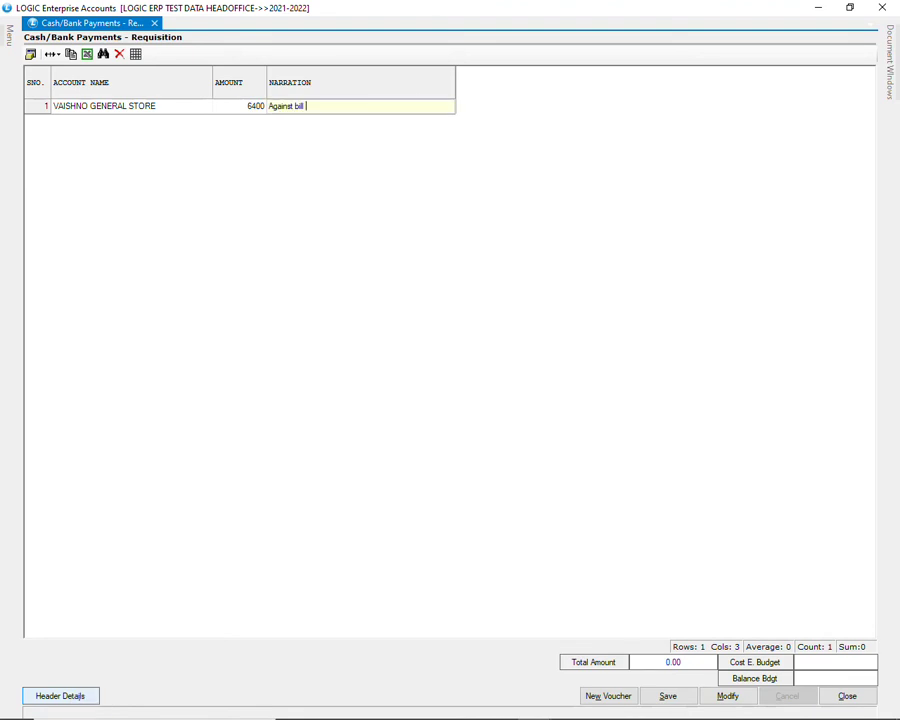
{"action": "type", "text": " PU-8808"}
{"action": "key", "text": "Return"}
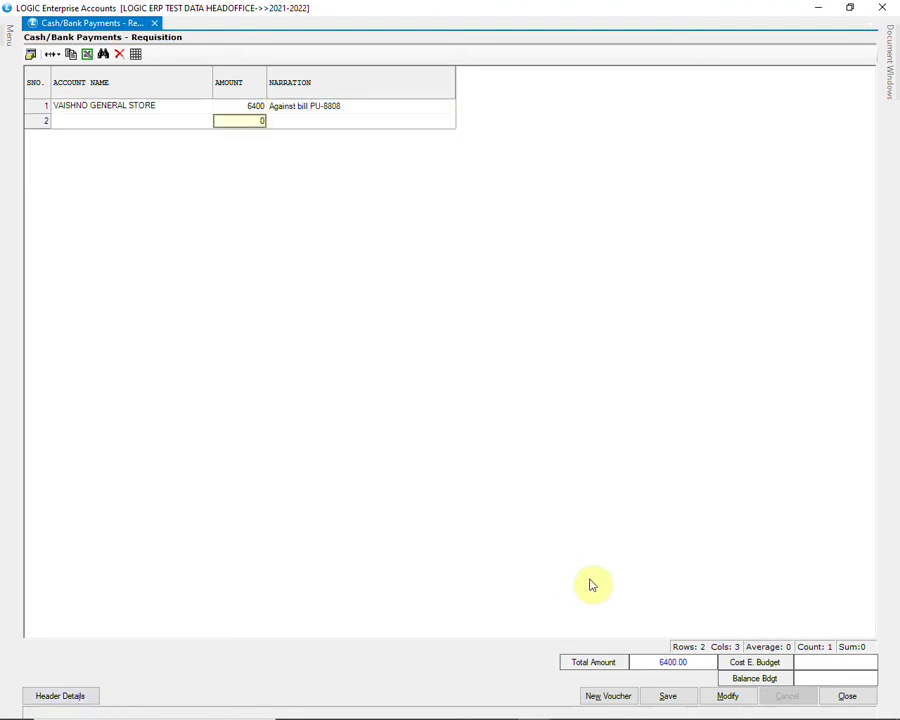
{"action": "left_click", "coordinate": [667, 695]}
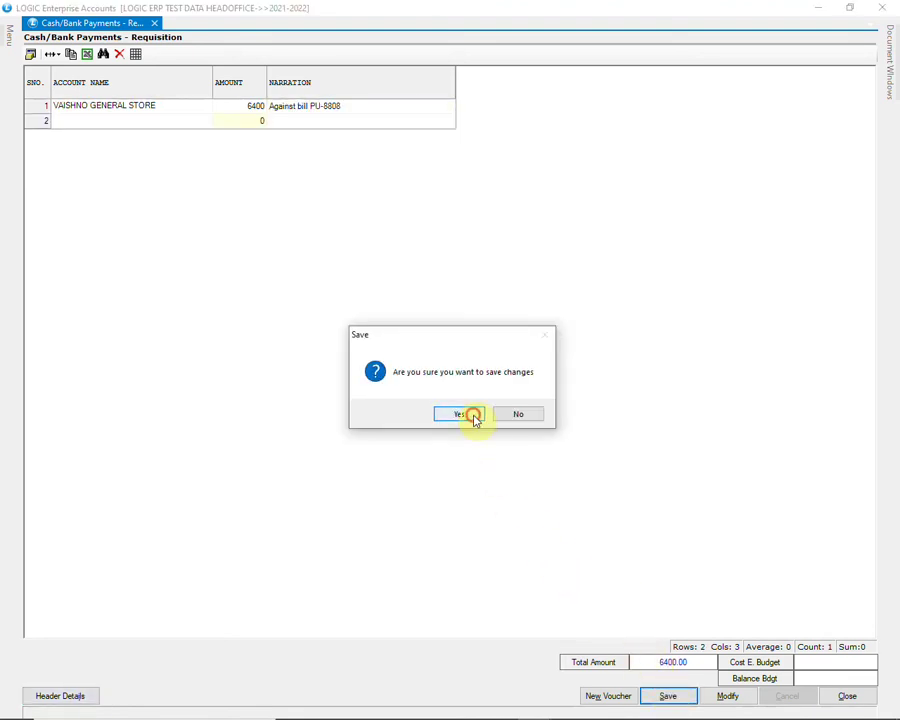
{"action": "left_click", "coordinate": [473, 415]}
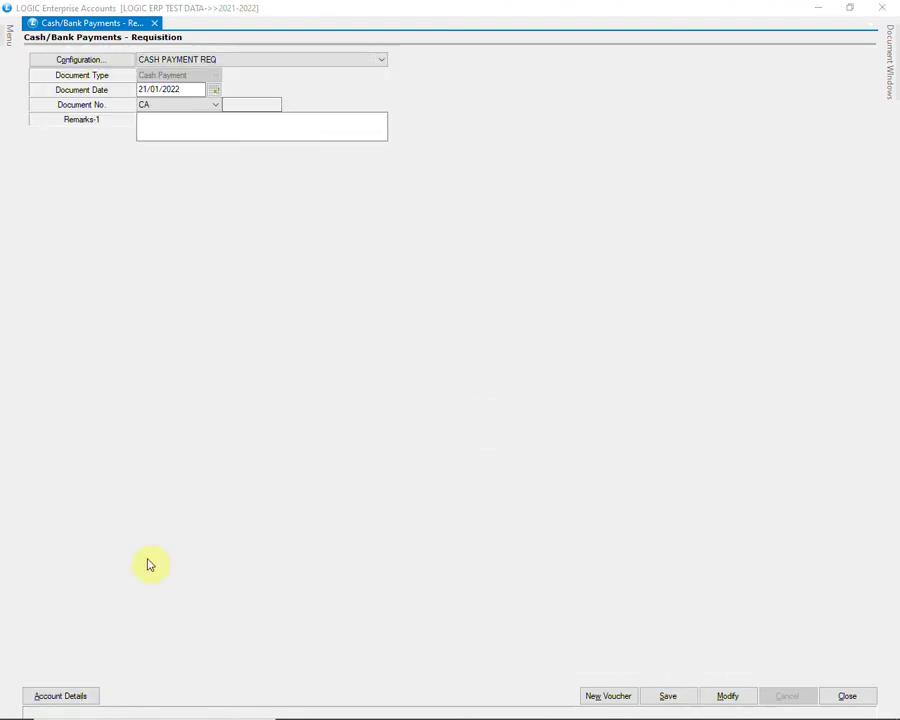
In the next requisition's account details, add KAJAL GENERAL STORE with amount 5000 and narration "Payment against Purchase -pu0002"
{"action": "left_click", "coordinate": [62, 696]}
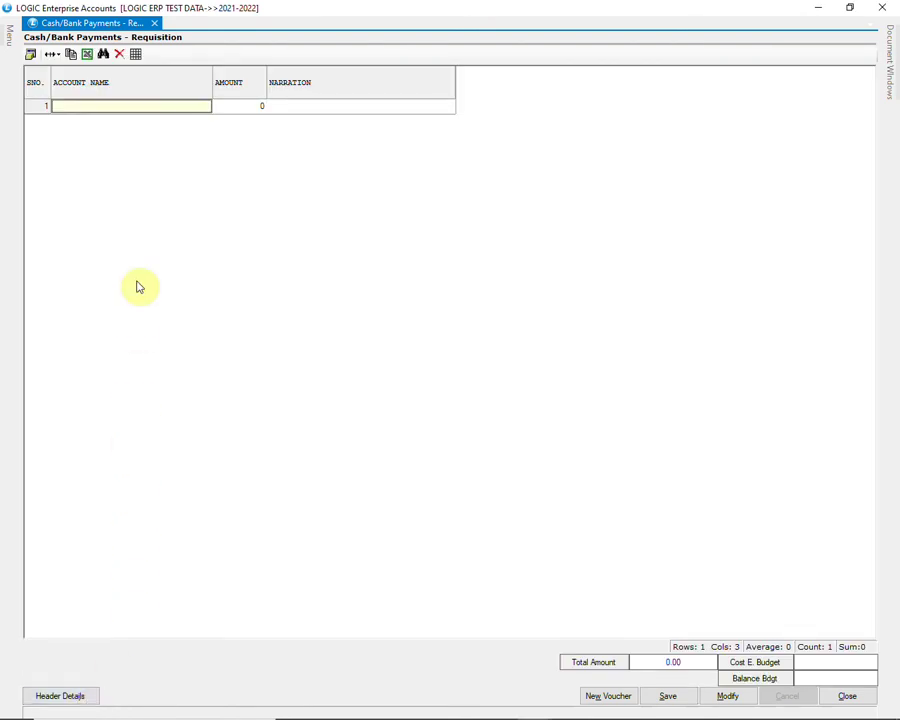
{"action": "left_click", "coordinate": [137, 106]}
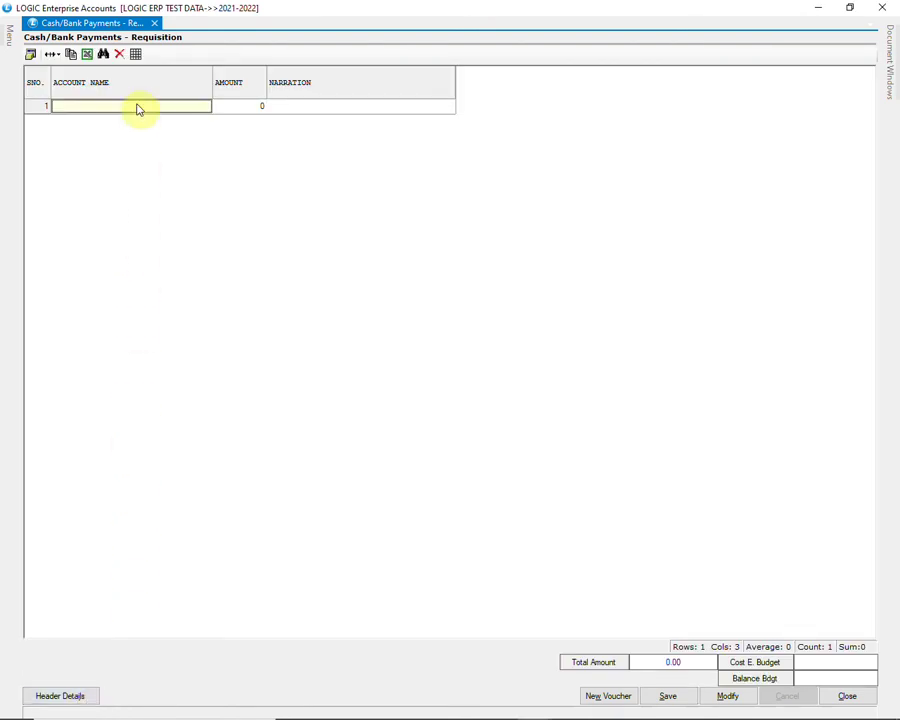
{"action": "type", "text": "K"}
{"action": "key", "text": "Down"}
{"action": "key", "text": "Down"}
{"action": "key", "text": "Down"}
{"action": "key", "text": "Return"}
{"action": "type", "text": "500"}
{"action": "key", "text": "Return"}
{"action": "type", "text": "Payment again"}
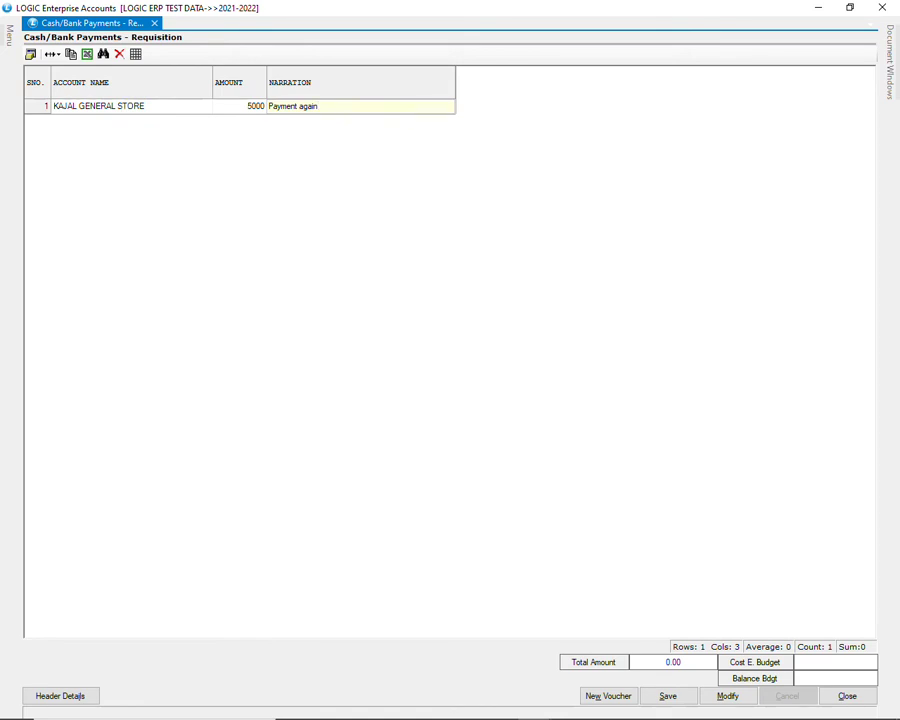
{"action": "type", "text": "st Purchase -pu0002"}
{"action": "key", "text": "Return"}
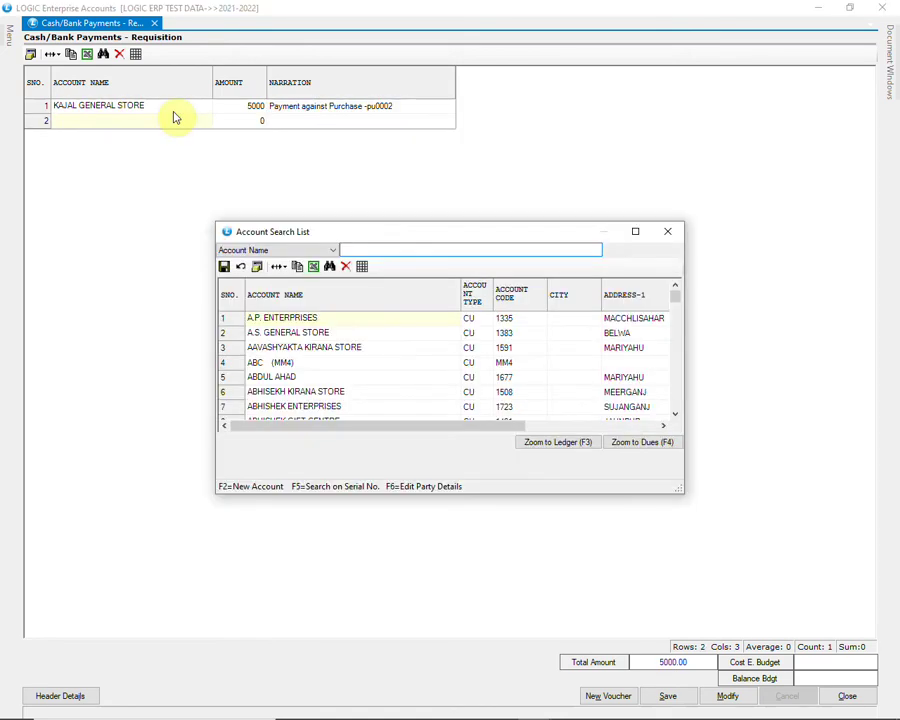
Add KAMLESH GENERAL STORE as the second account with amount 7500 and narration "Payment Against bill ree072177"
{"action": "type", "text": "KA"}
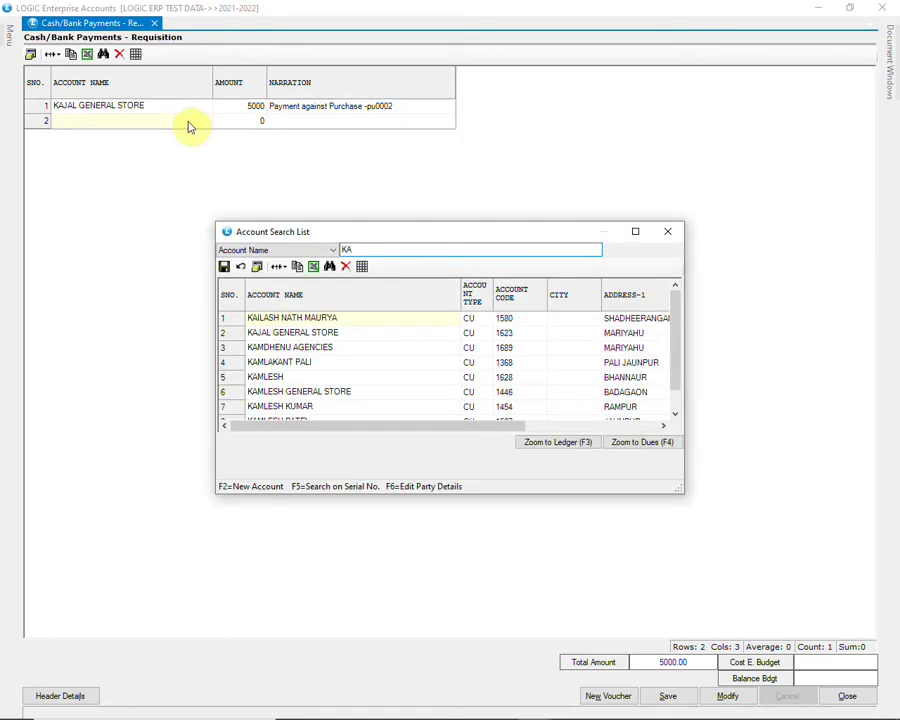
{"action": "key", "text": "Down"}
{"action": "key", "text": "Down"}
{"action": "key", "text": "Down"}
{"action": "key", "text": "Down"}
{"action": "key", "text": "Down"}
{"action": "key", "text": "Return"}
{"action": "type", "text": "7500"}
{"action": "key", "text": "Return"}
{"action": "type", "text": "Payment Agains"}
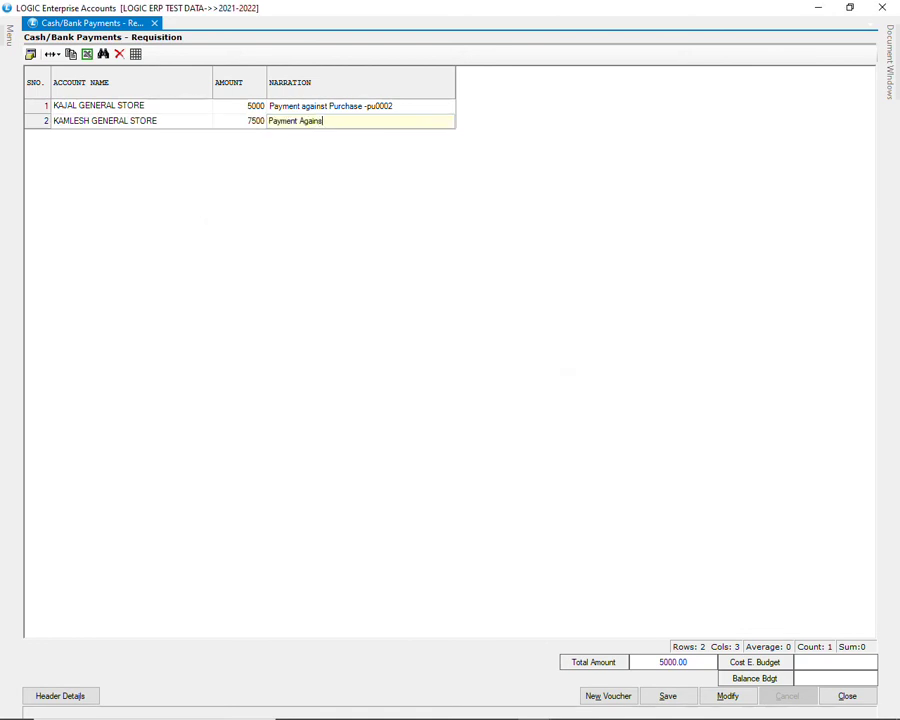
{"action": "type", "text": "t bill ree072177"}
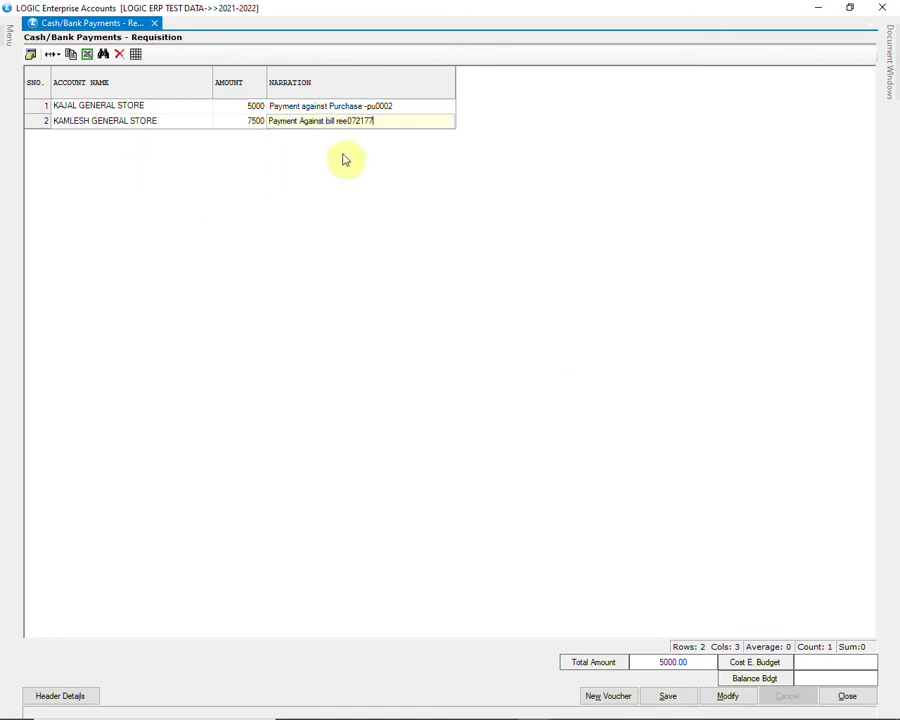
{"action": "key", "text": "Return"}
Add VIJAY GENERAL STORE as the third account with amount 7400 and narration "Bill No 12113421"
{"action": "type", "text": "V"}
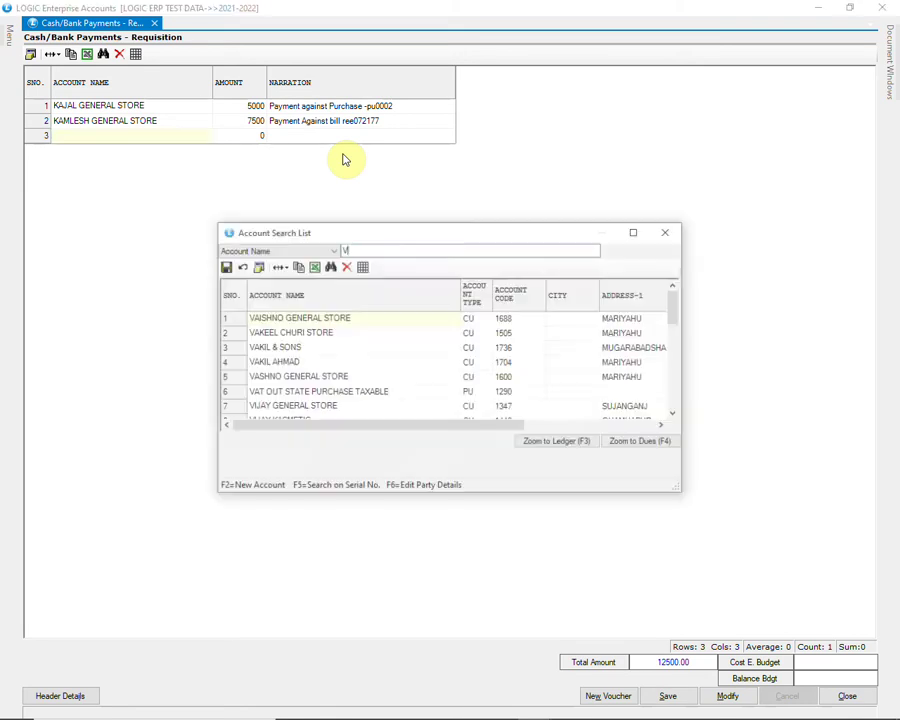
{"action": "key", "text": "Return"}
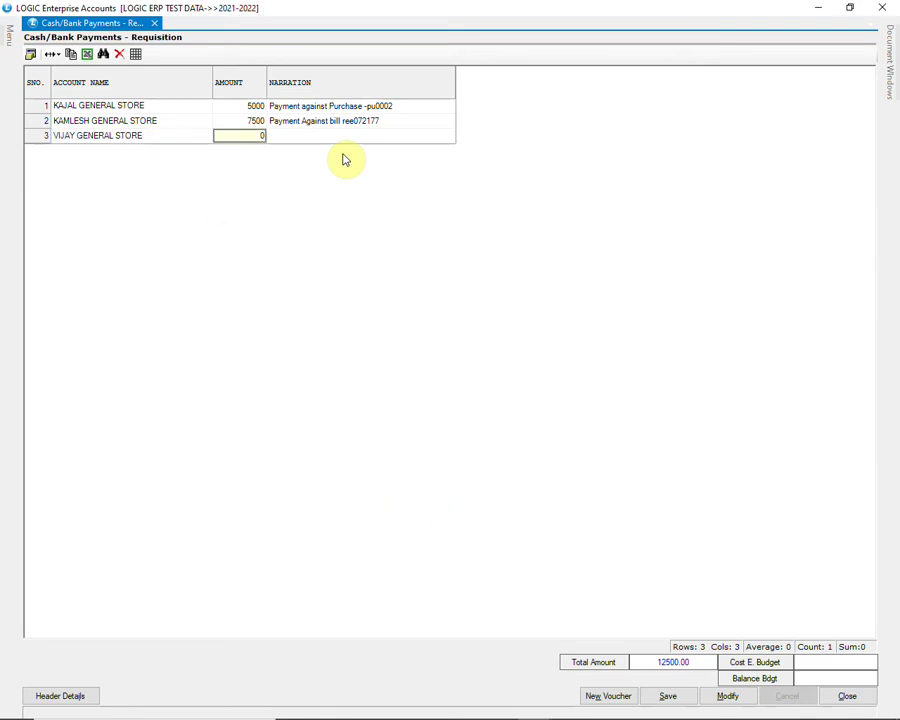
{"action": "type", "text": "7400"}
{"action": "key", "text": "Return"}
{"action": "type", "text": "Bill No 121134"}
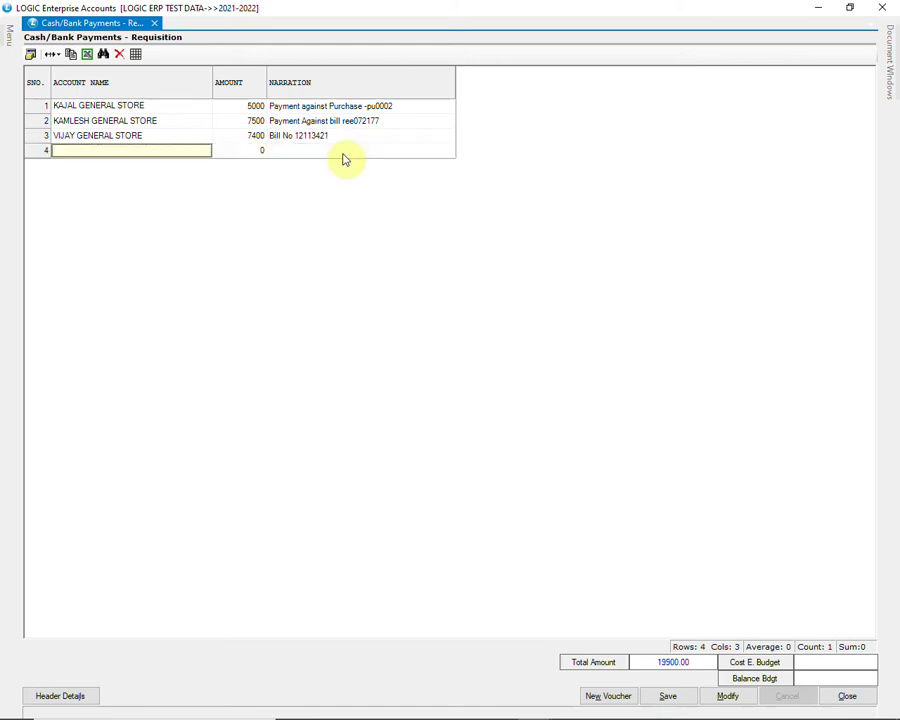
{"action": "type", "text": "21"}
{"action": "key", "text": "Return"}
Add HARSHNATH KIRANA & GENERAL STORE as the fourth account with amount 1200 and narration "Payment against bill no 6666"
{"action": "type", "text": "H"}
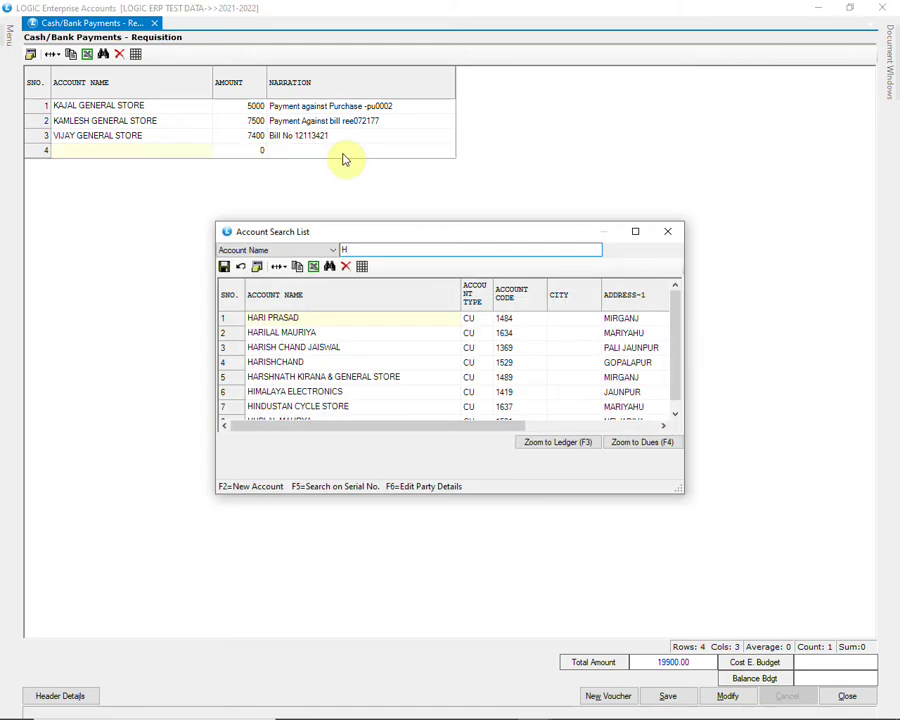
{"action": "double_click", "coordinate": [381, 376]}
{"action": "type", "text": "1200"}
{"action": "key", "text": "Return"}
{"action": "type", "text": "Payment against bill no 6666"}
{"action": "key", "text": "Return"}
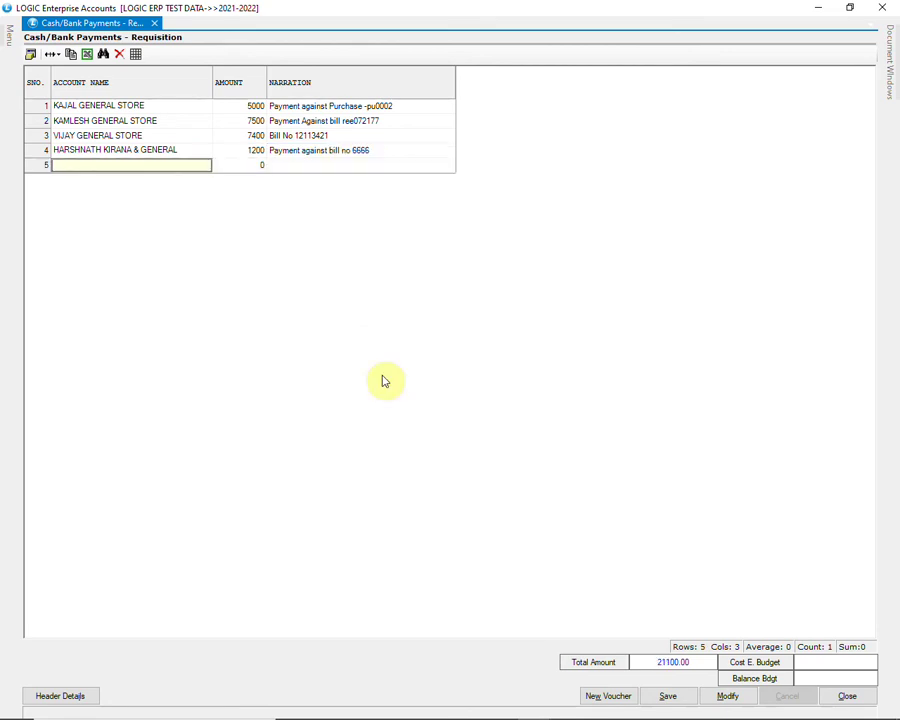
Add LALMANI KIRANA STORE with amount 3500 and narration "Payment against bill 23278888", and save the requisition
{"action": "type", "text": "L"}
{"action": "key", "text": "Down"}
{"action": "key", "text": "Return"}
{"action": "type", "text": "3500"}
{"action": "key", "text": "Return"}
{"action": "type", "text": "Payment against bill 23278888"}
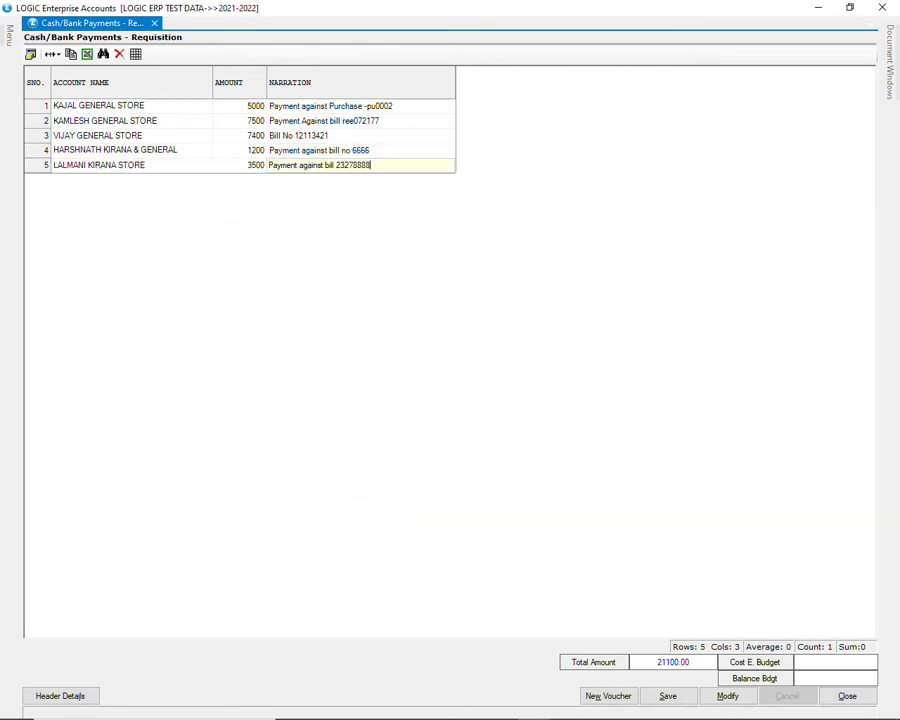
{"action": "key", "text": "Return"}
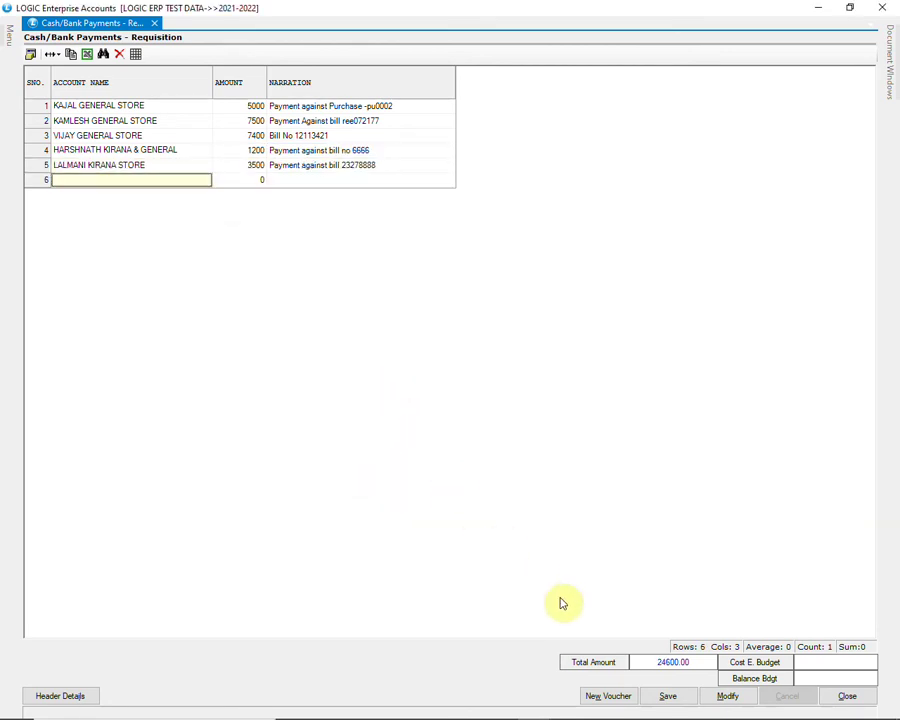
{"action": "left_click", "coordinate": [668, 696]}
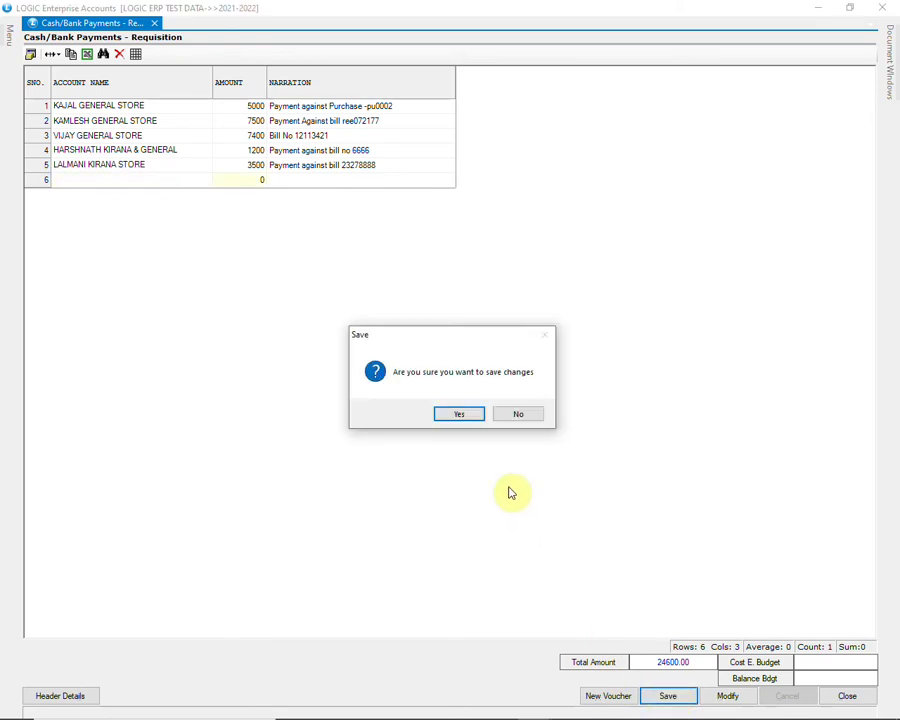
{"action": "left_click", "coordinate": [466, 415]}
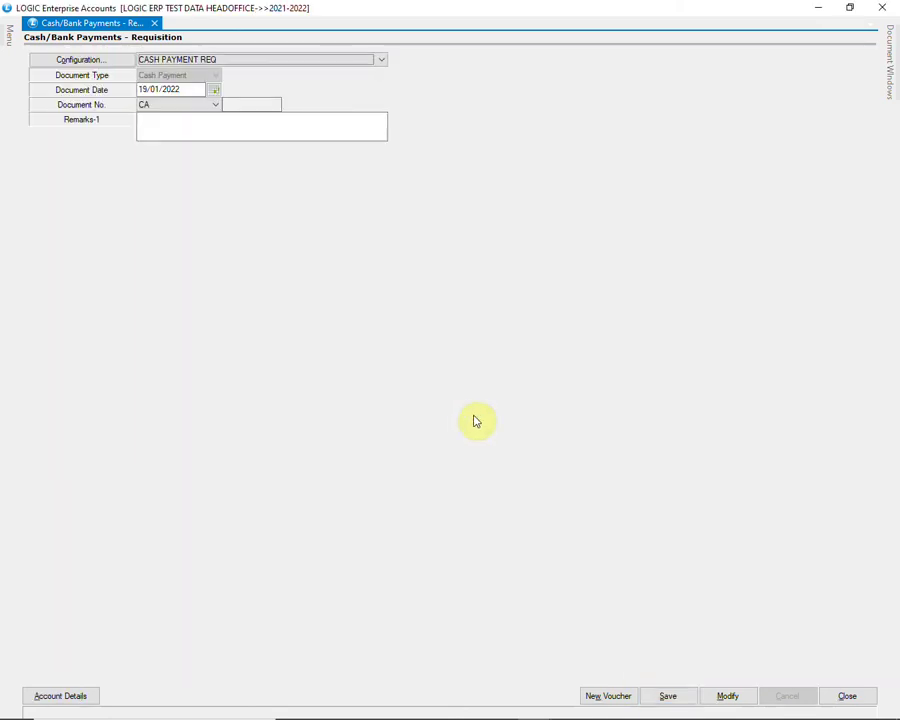
Close the cash/bank payments requisition form and log out of the USER1 session
{"action": "left_click", "coordinate": [847, 695]}
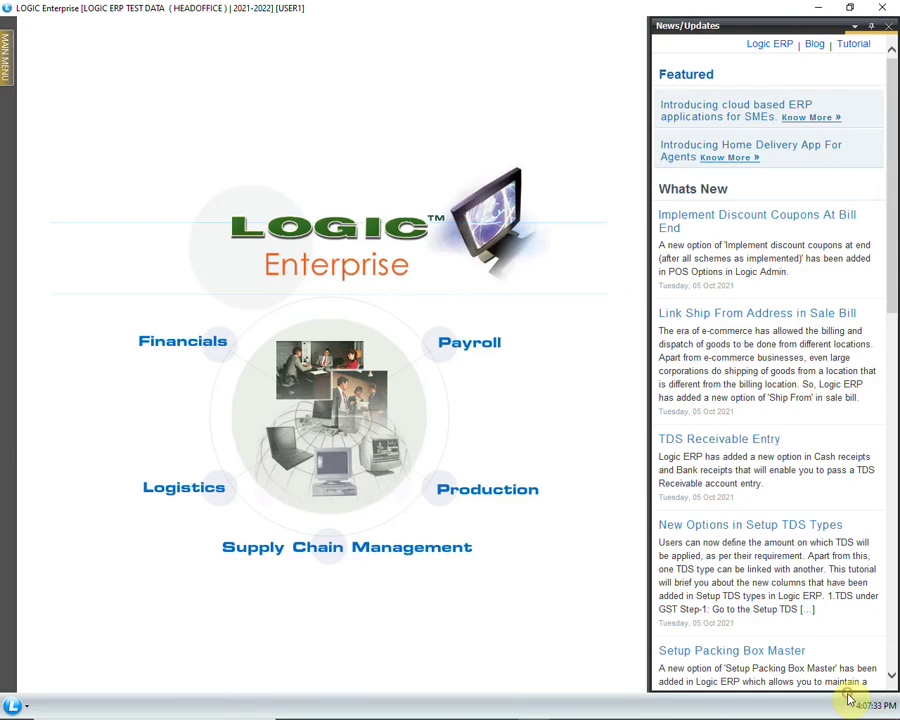
{"action": "left_click", "coordinate": [34, 707]}
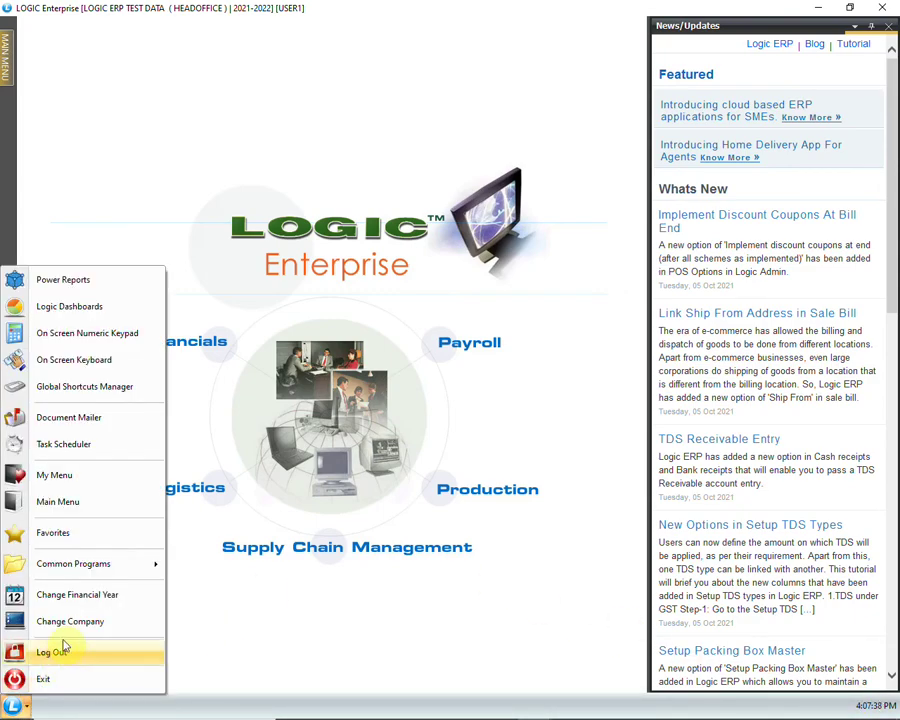
{"action": "left_click", "coordinate": [60, 651]}
Log in as ADMINISTRATOR with the user password, and open the LOGIC ERP TEST DATA company with its company password
{"action": "left_click", "coordinate": [422, 344]}
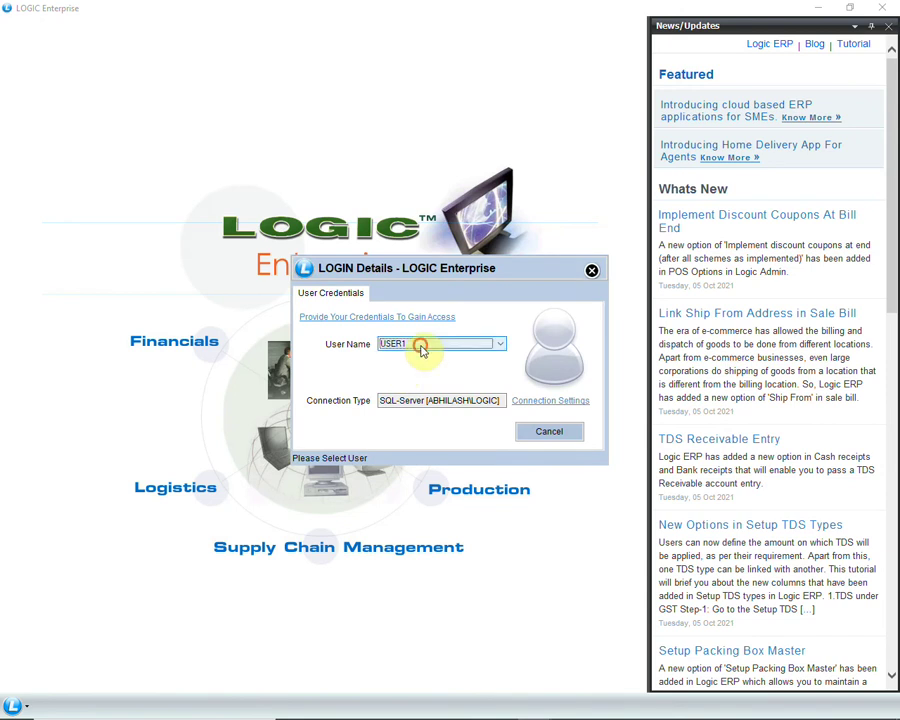
{"action": "left_click", "coordinate": [422, 353]}
{"action": "type", "text": "1"}
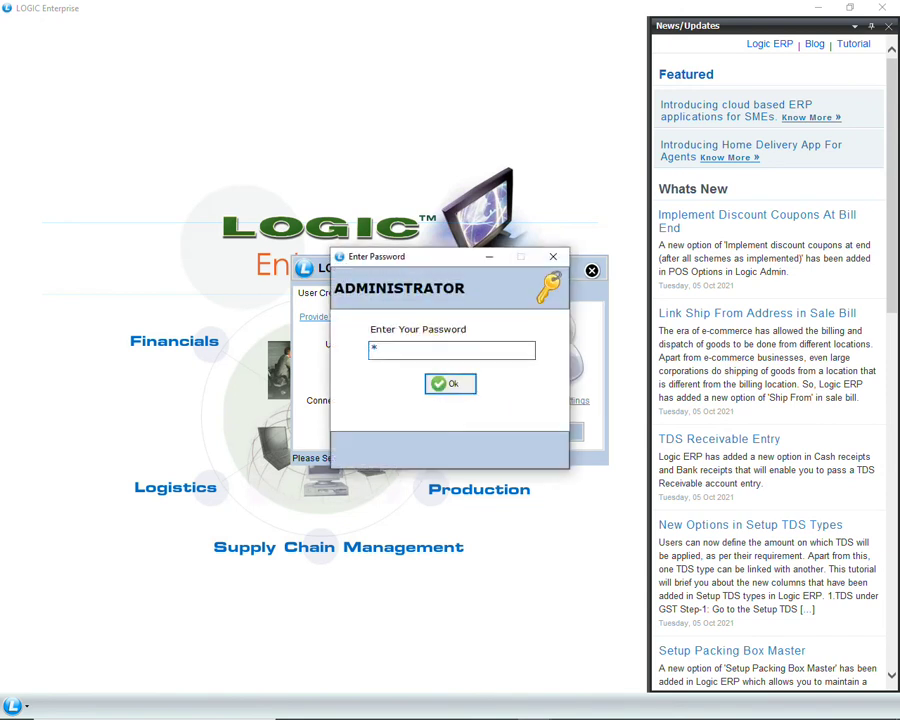
{"action": "key", "text": "Return"}
{"action": "type", "text": "1"}
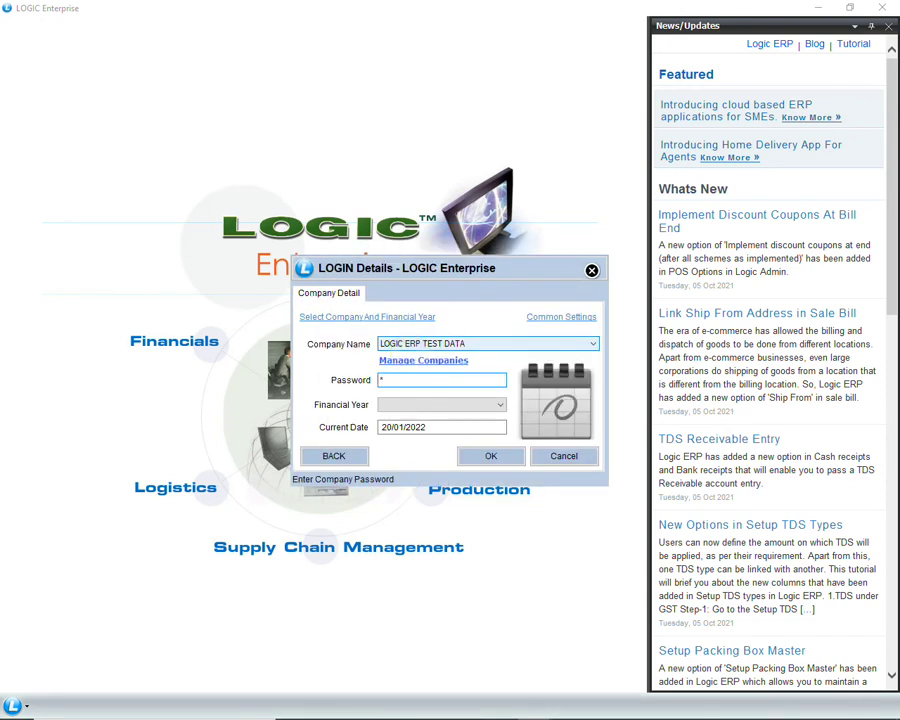
{"action": "key", "text": "Return"}
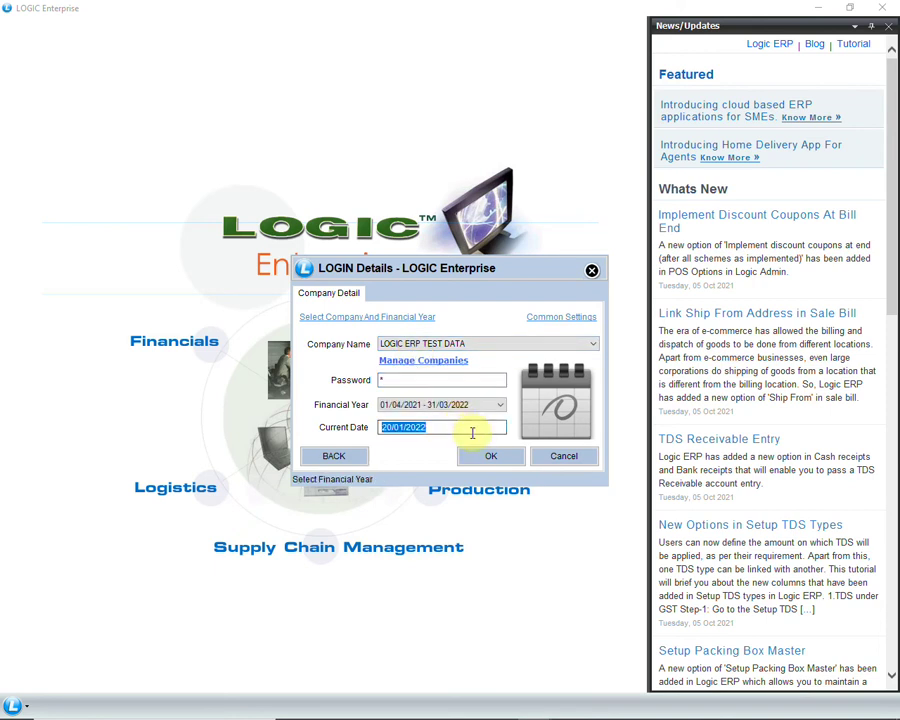
{"action": "left_click", "coordinate": [489, 458]}
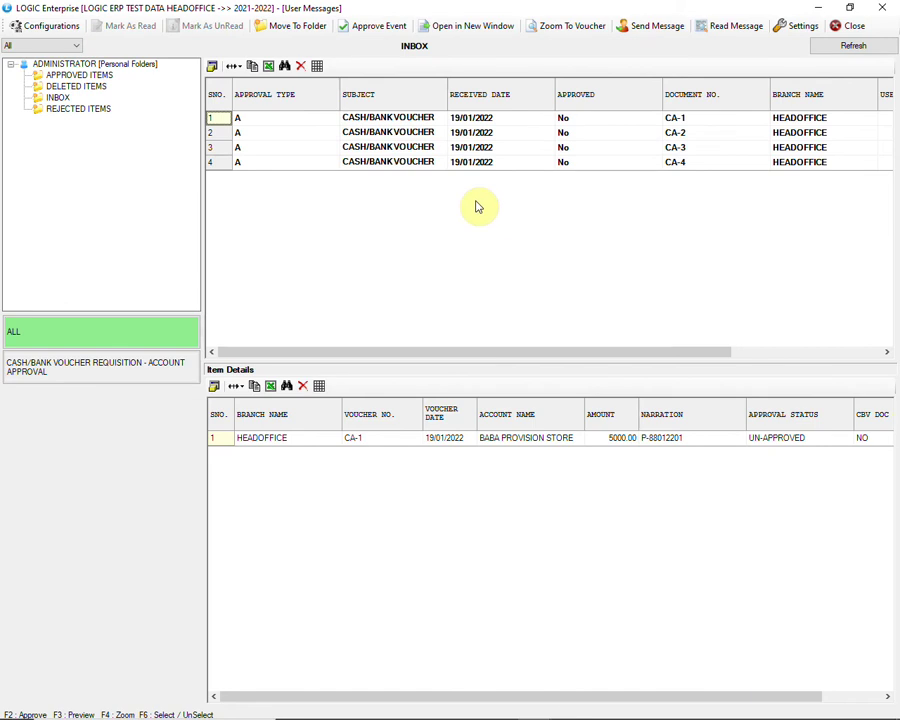
Review the item details of cash/bank voucher requisitions CA-1, CA-2 and CA-4 in the administrator's inbox
{"action": "left_click", "coordinate": [424, 120]}
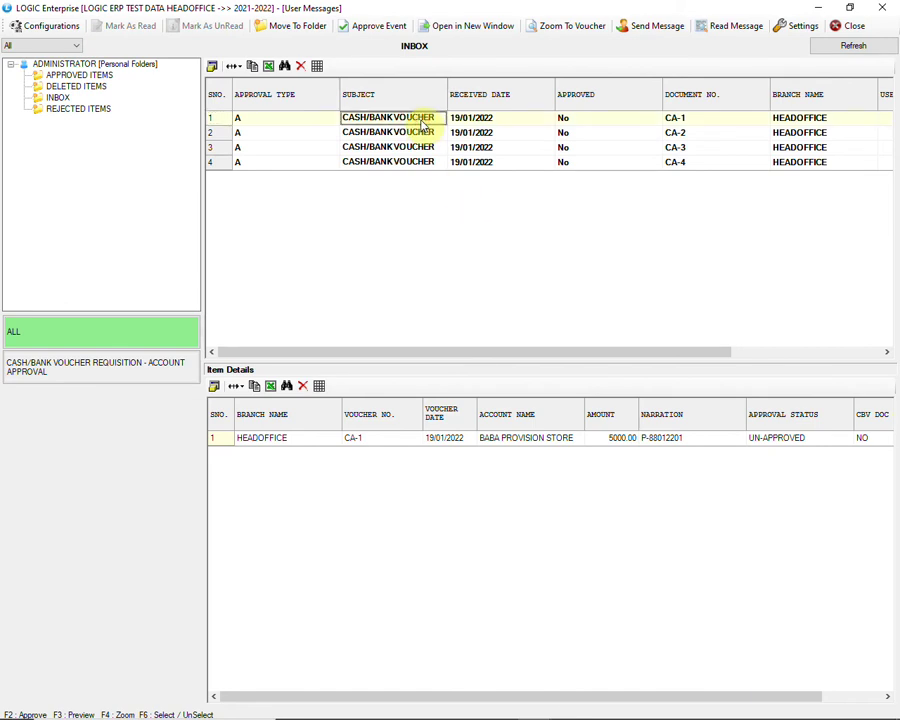
{"action": "left_click", "coordinate": [423, 135]}
{"action": "left_click", "coordinate": [425, 163]}
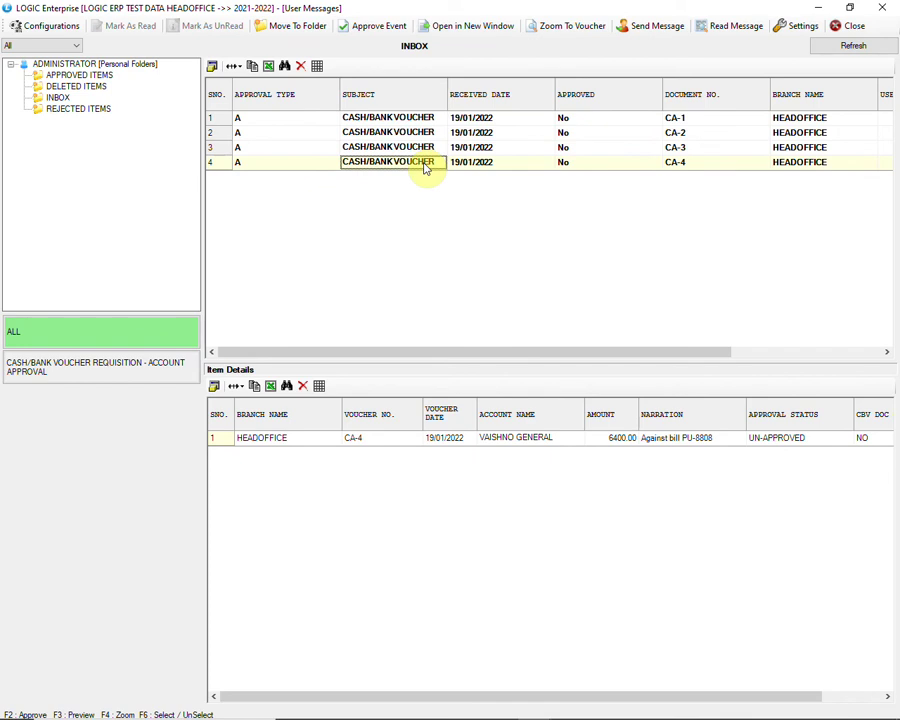
Approve cash payment requisition CA-1 with all its entries selected, and save the approval
{"action": "left_click", "coordinate": [677, 120]}
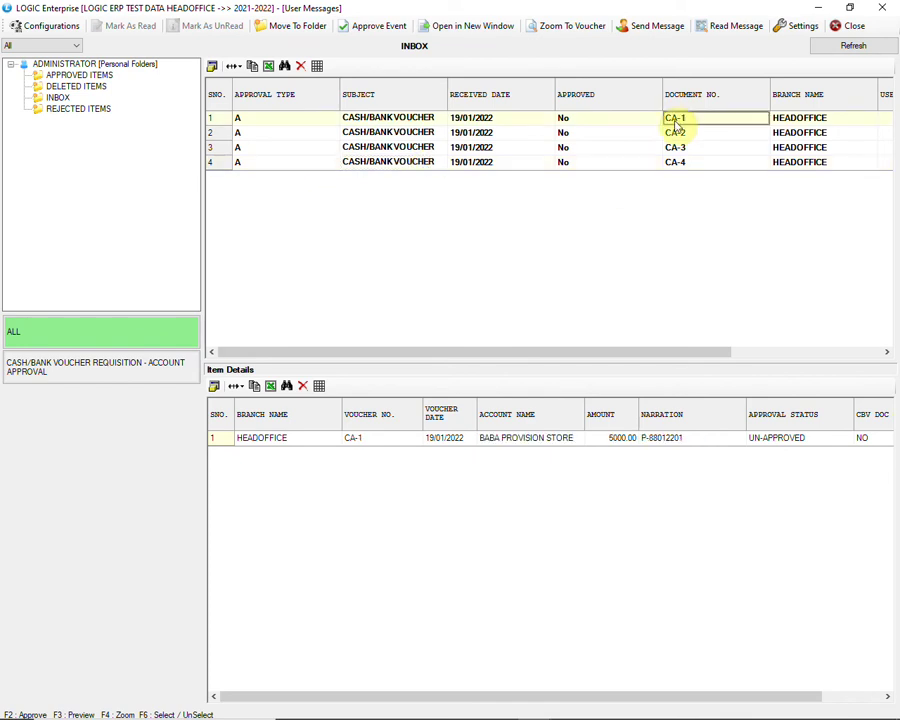
{"action": "right_click", "coordinate": [679, 120]}
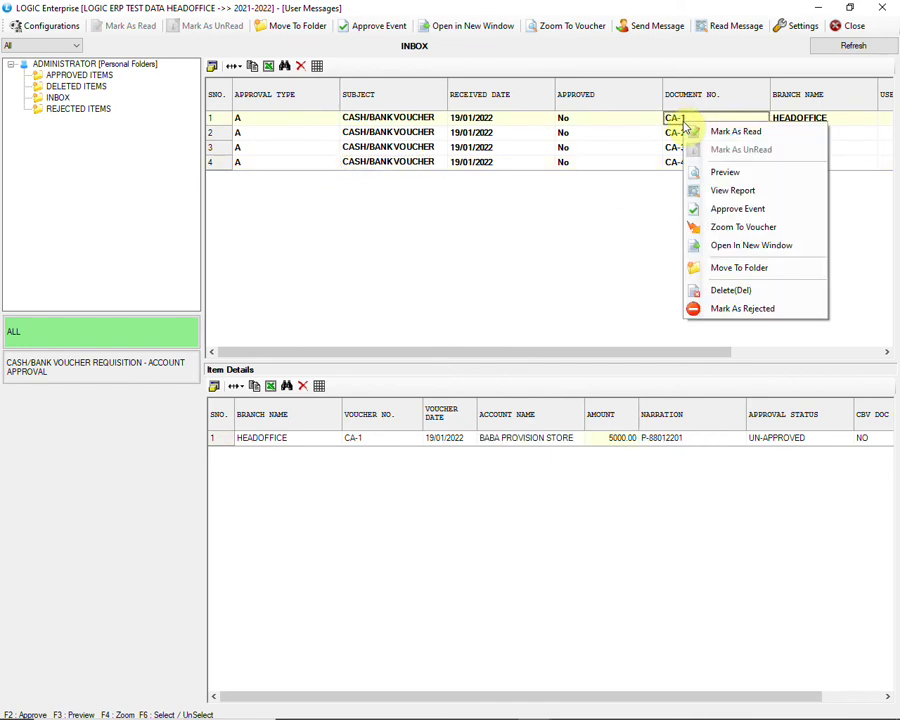
{"action": "left_click", "coordinate": [747, 210]}
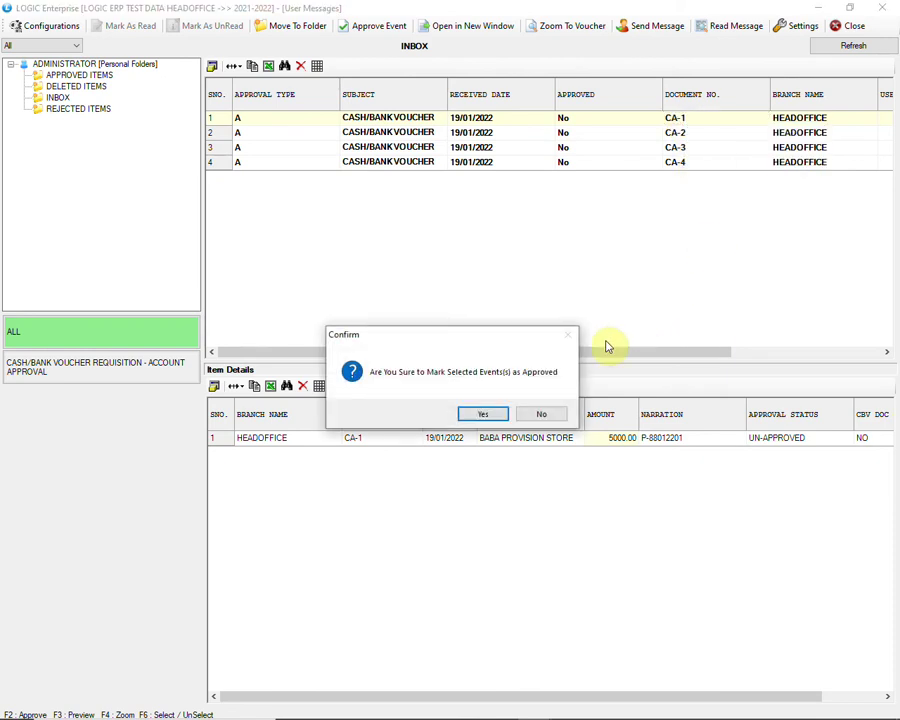
{"action": "left_click", "coordinate": [500, 413]}
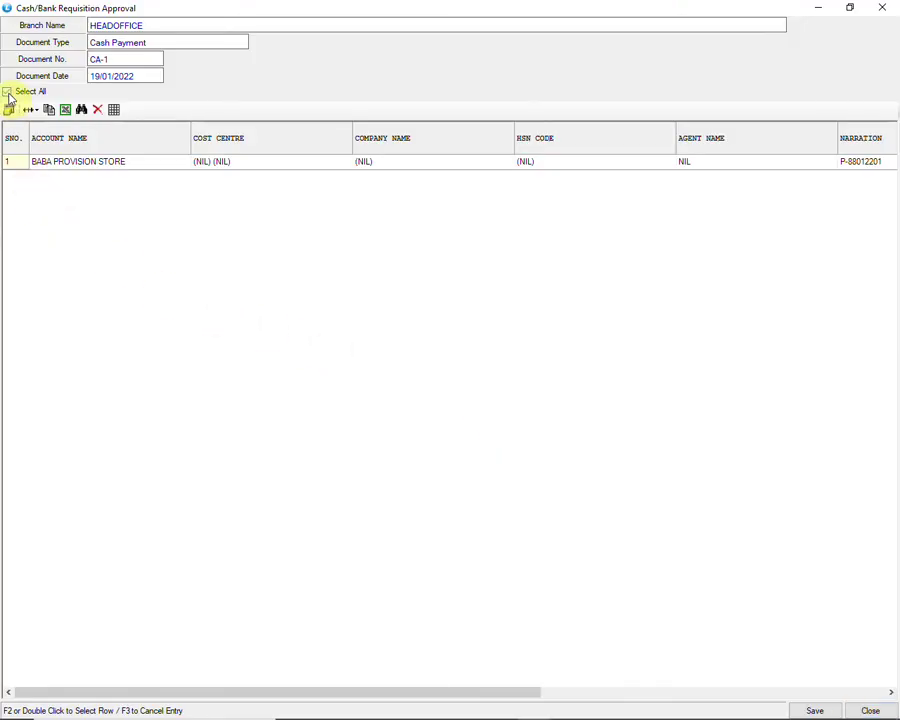
{"action": "left_click", "coordinate": [58, 168]}
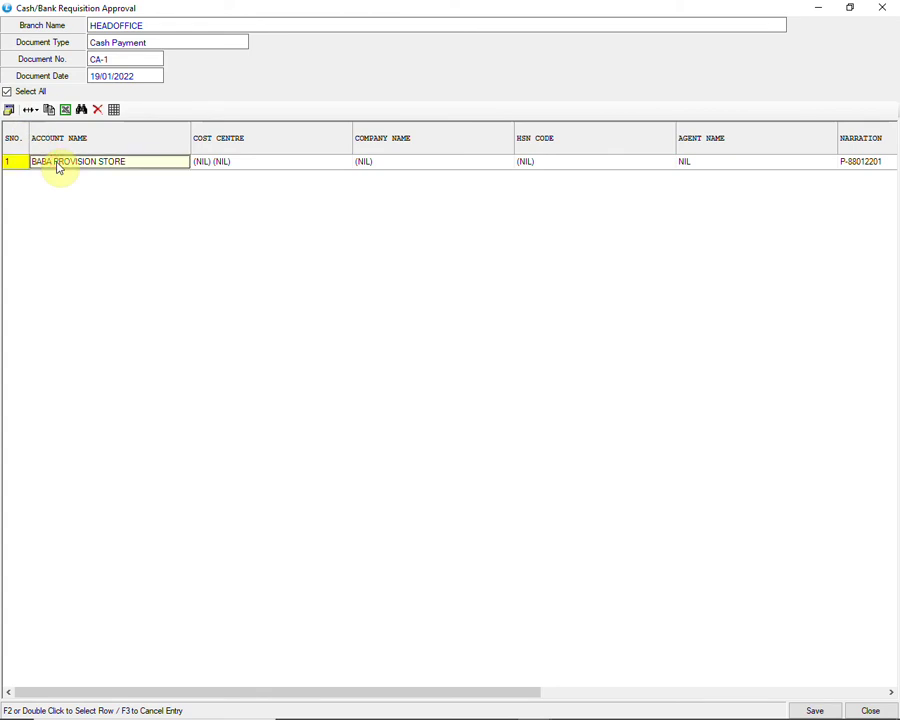
{"action": "left_click", "coordinate": [813, 653]}
{"action": "left_click", "coordinate": [815, 711]}
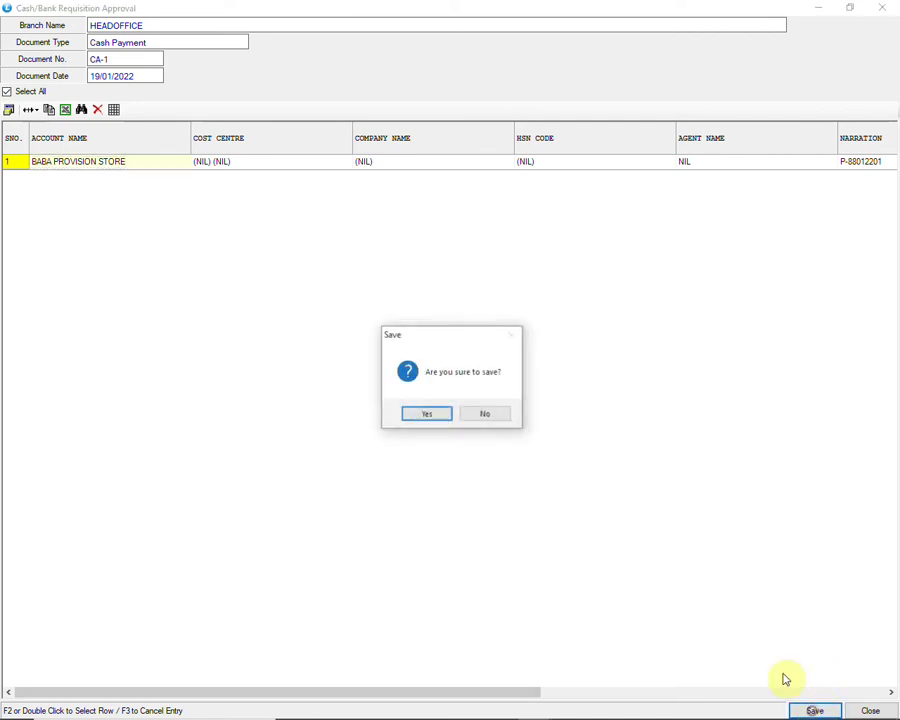
{"action": "left_click", "coordinate": [446, 418]}
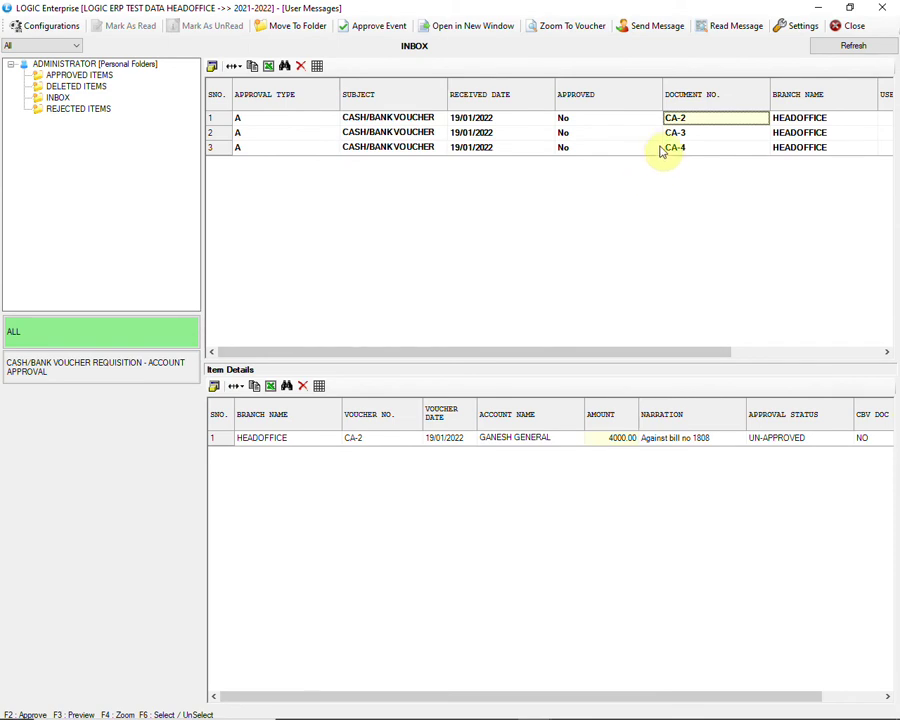
Move cash/bank voucher requisition CA-2 from the inbox to the REJECTED ITEMS1 folder
{"action": "right_click", "coordinate": [682, 119]}
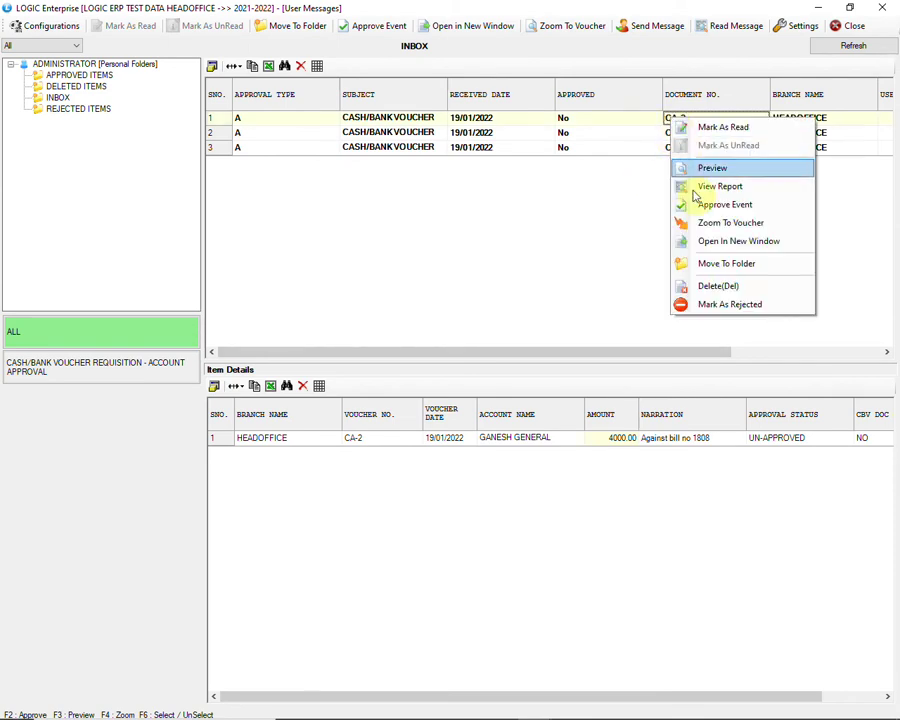
{"action": "left_click", "coordinate": [738, 264]}
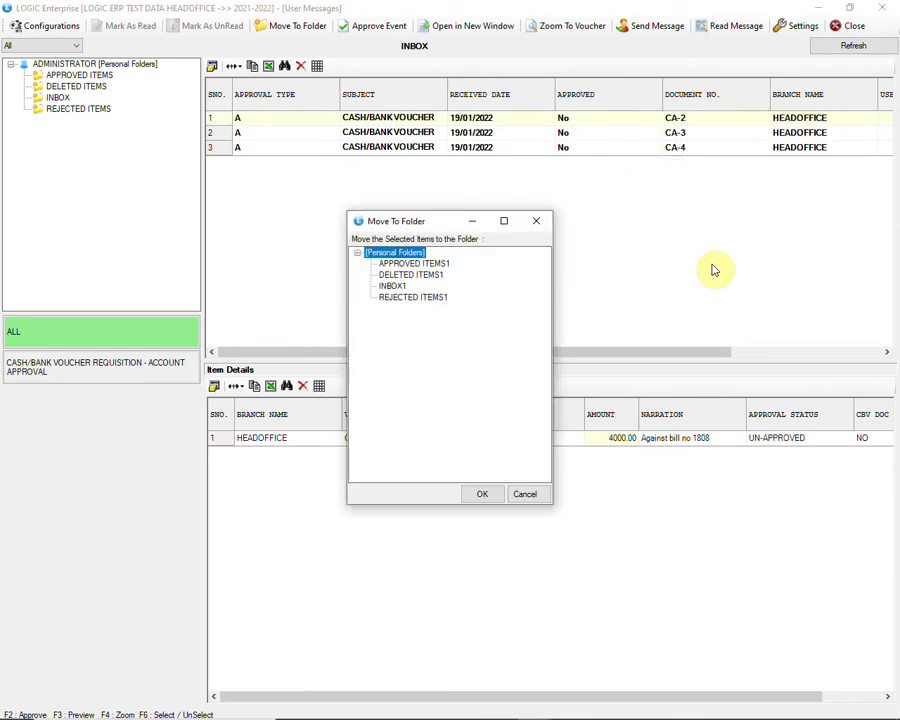
{"action": "left_click", "coordinate": [436, 299]}
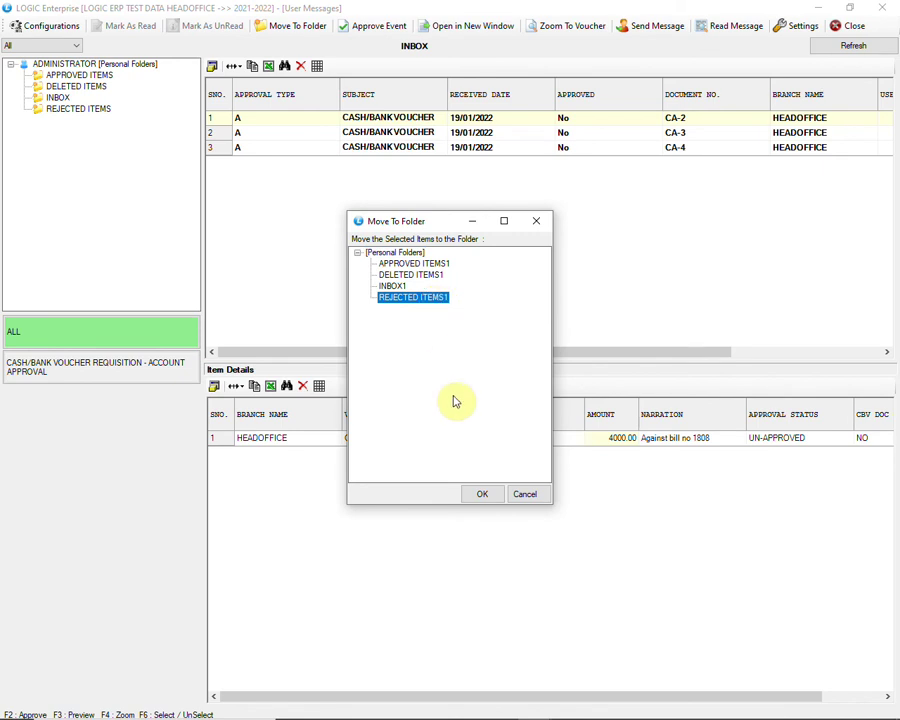
{"action": "left_click", "coordinate": [481, 493]}
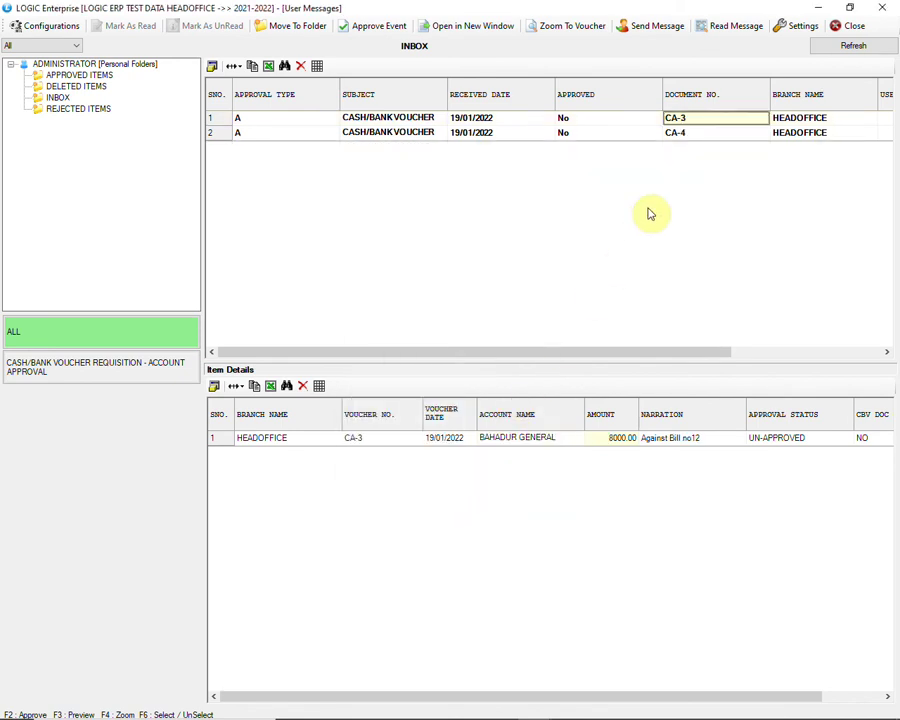
Approve cash payment requisition CA-3 with all its entries selected, and save the approval
{"action": "right_click", "coordinate": [678, 121]}
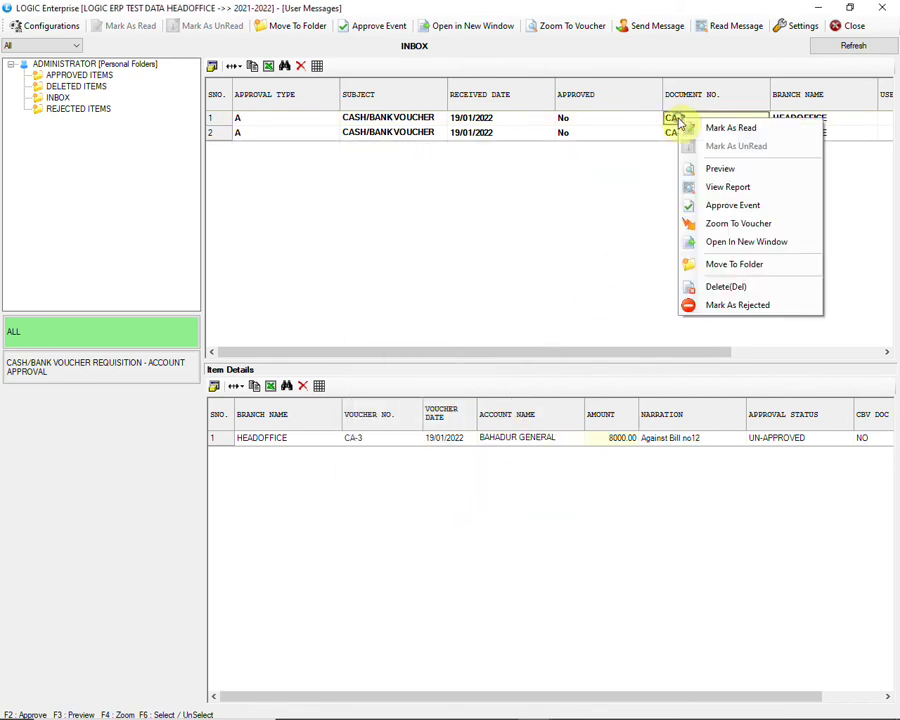
{"action": "left_click", "coordinate": [703, 208]}
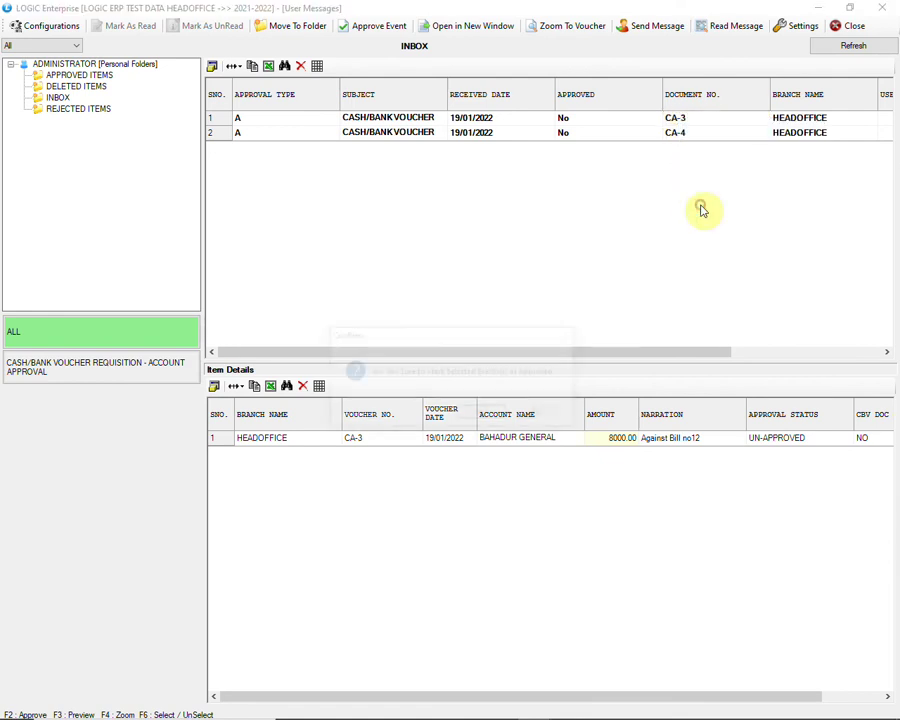
{"action": "left_click", "coordinate": [470, 418]}
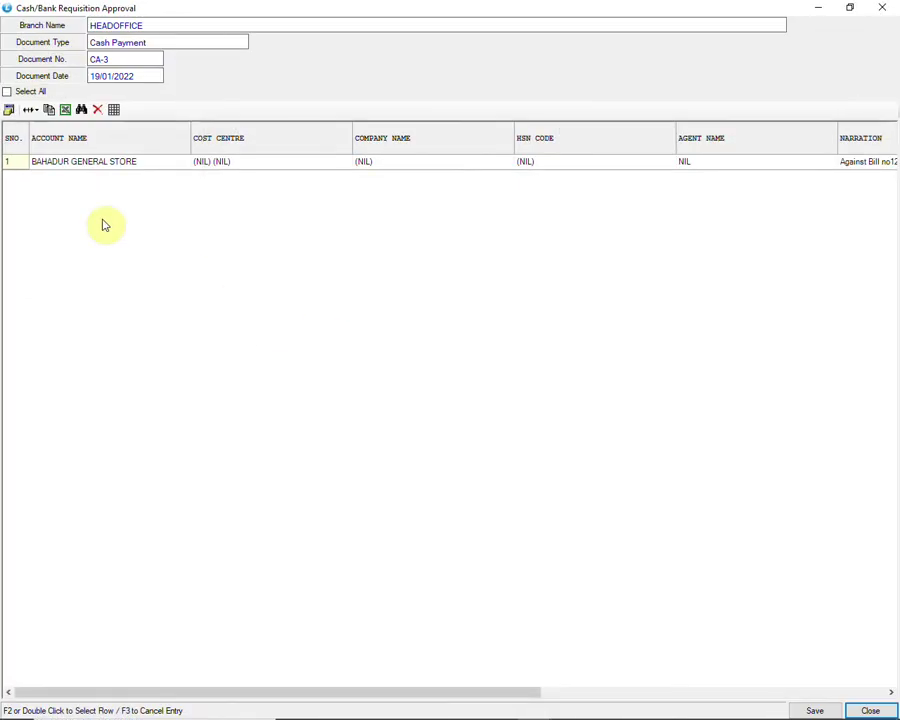
{"action": "left_click", "coordinate": [8, 92]}
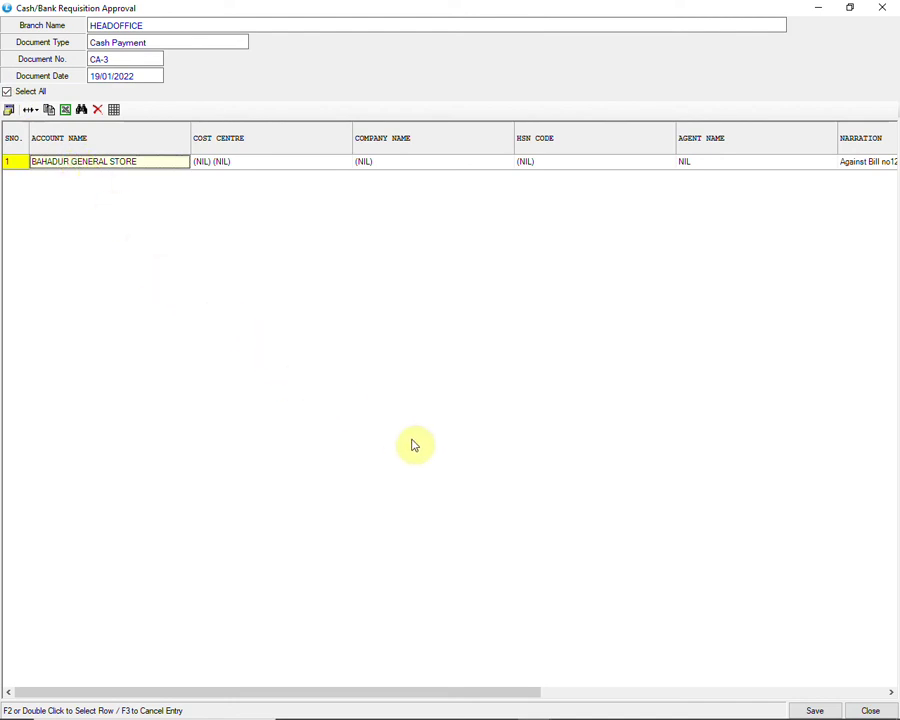
{"action": "left_click", "coordinate": [795, 711]}
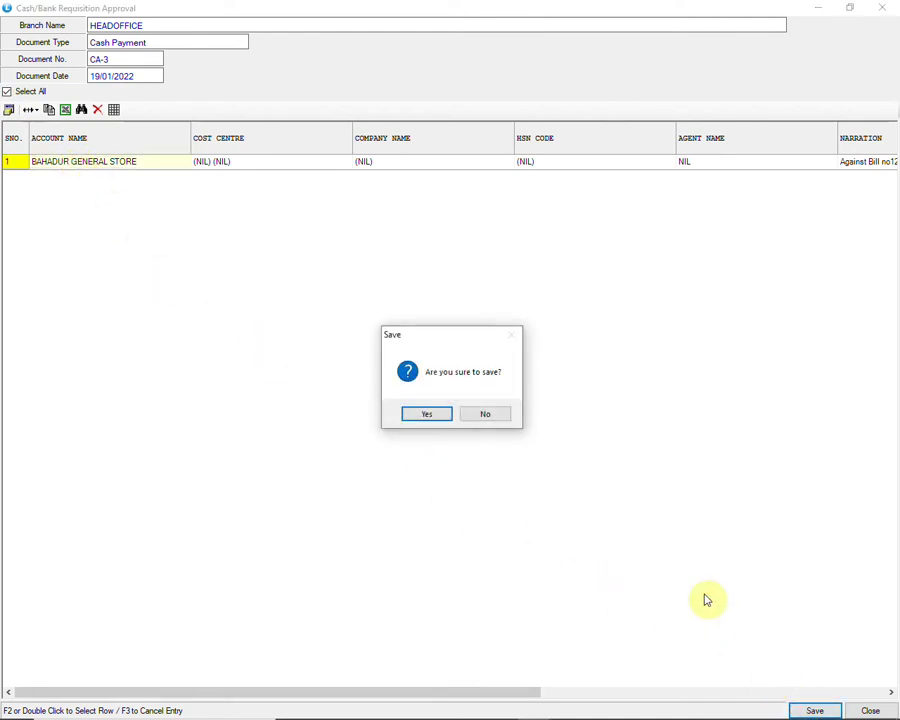
{"action": "left_click", "coordinate": [440, 414]}
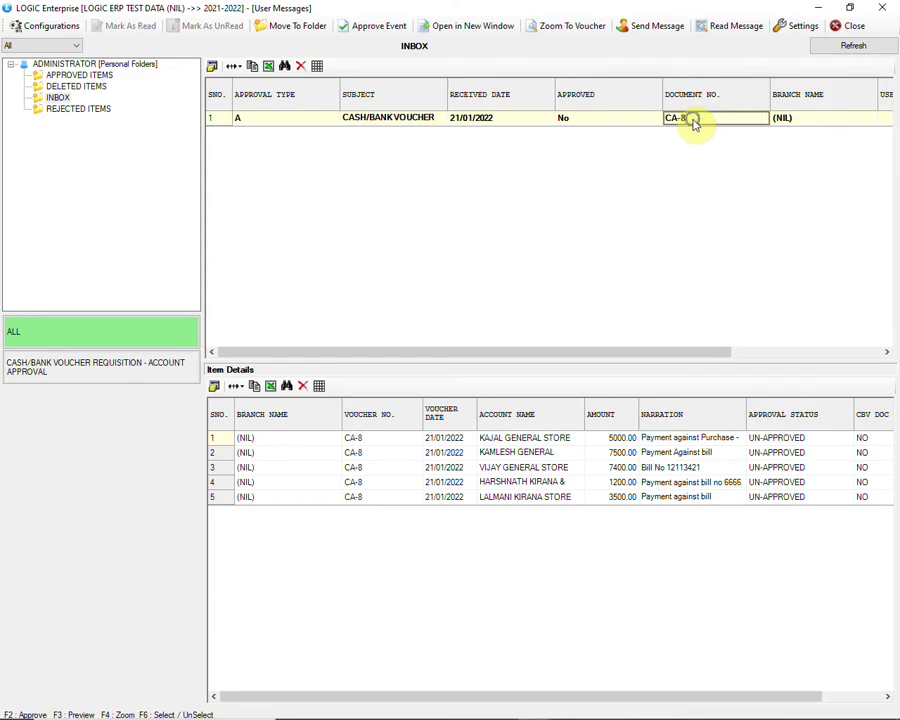
Start approving requisition CA-8 and mark the KAMLESH GENERAL STORE and HARSHNATH KIRANA & GENERAL entries as cancelled
{"action": "right_click", "coordinate": [695, 124]}
{"action": "left_click", "coordinate": [736, 207]}
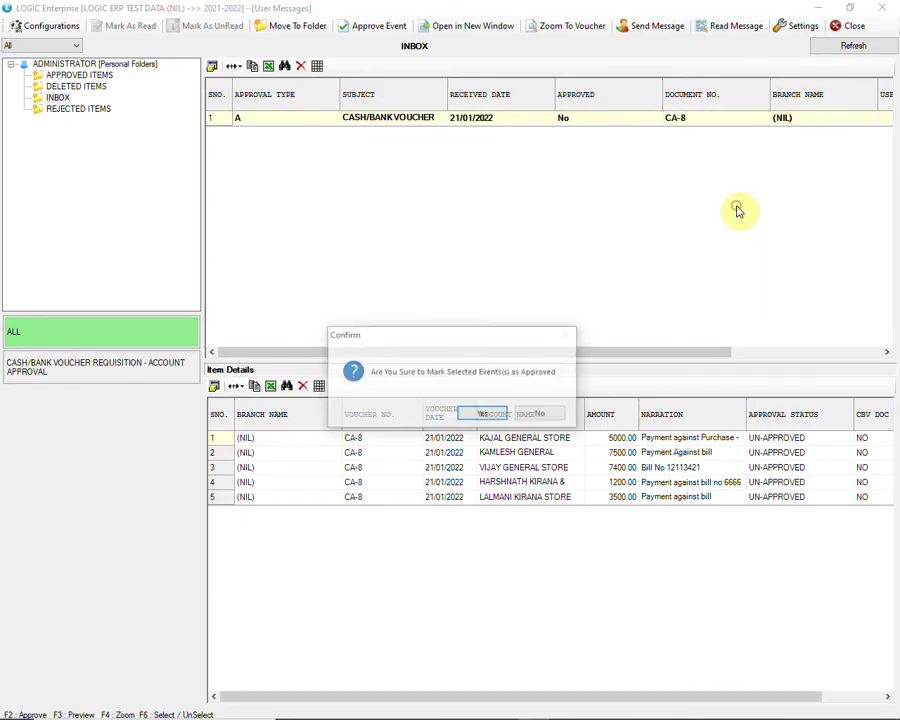
{"action": "left_click", "coordinate": [497, 411]}
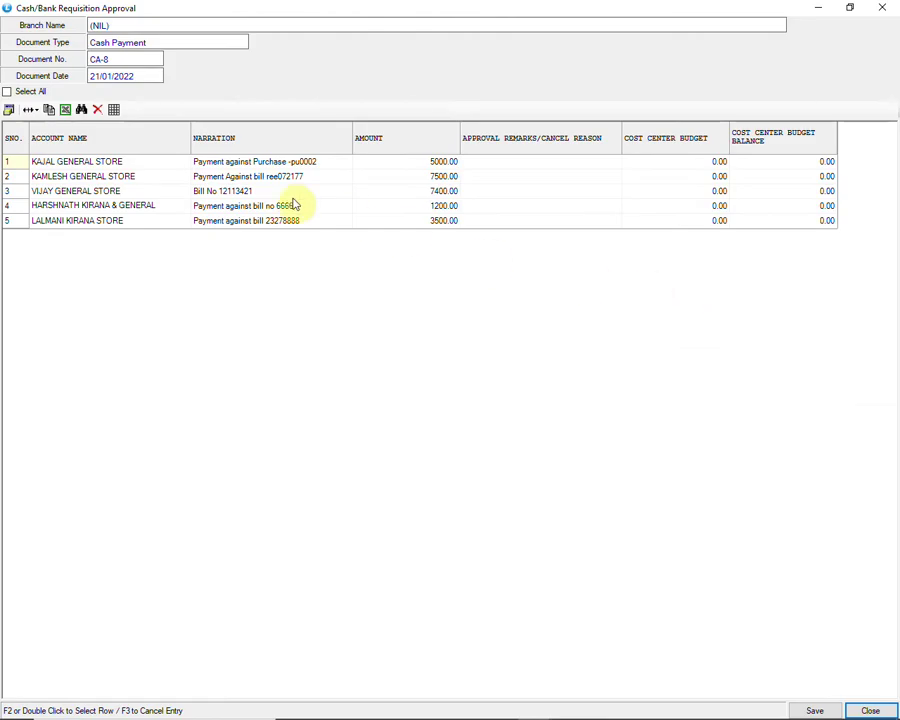
{"action": "left_click", "coordinate": [105, 162]}
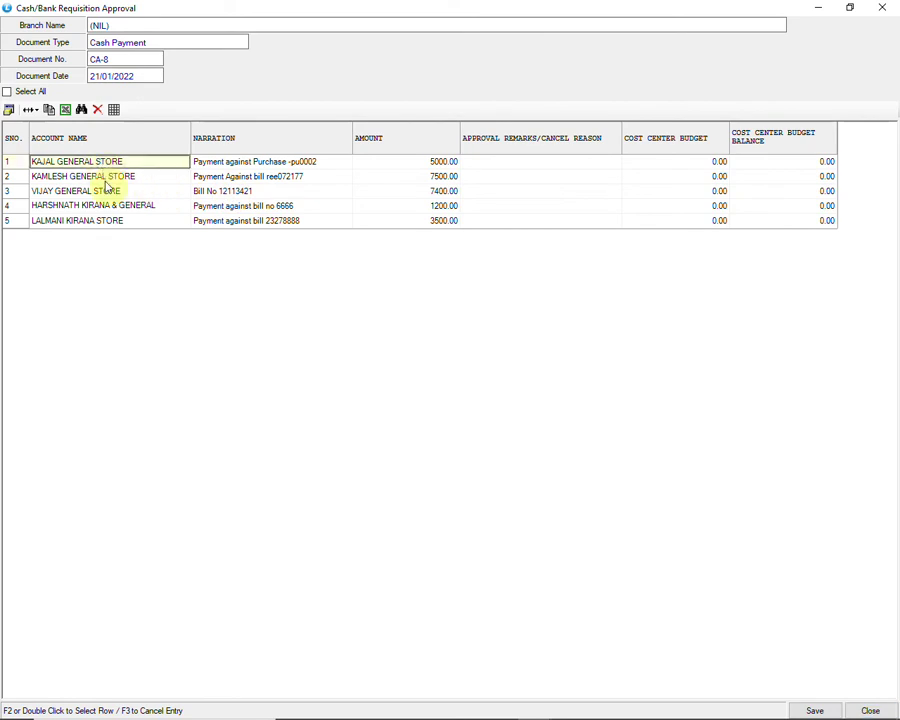
{"action": "left_click", "coordinate": [105, 178]}
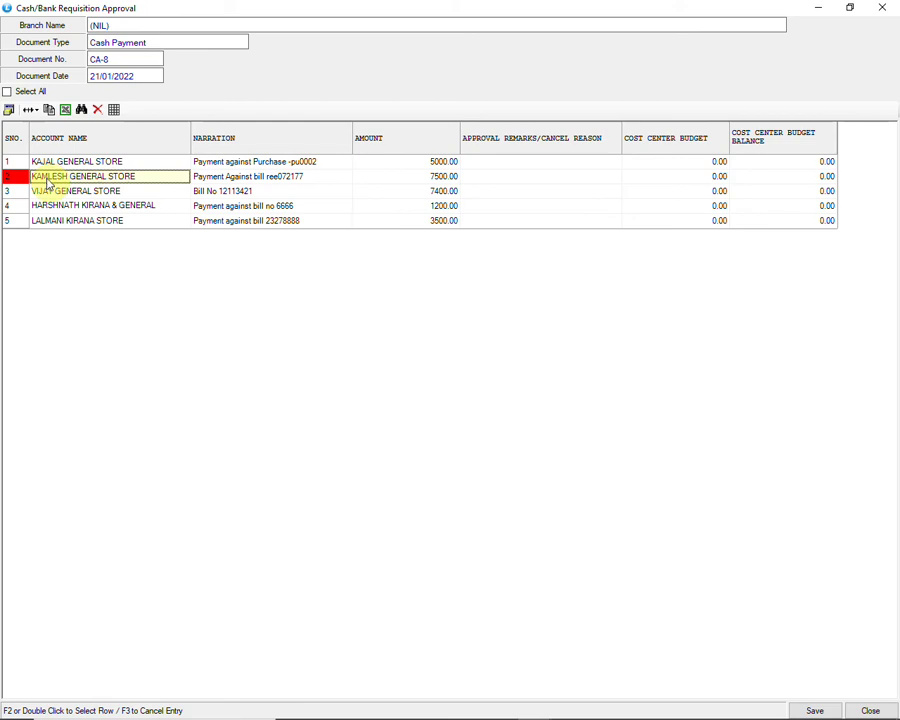
{"action": "left_click", "coordinate": [48, 207]}
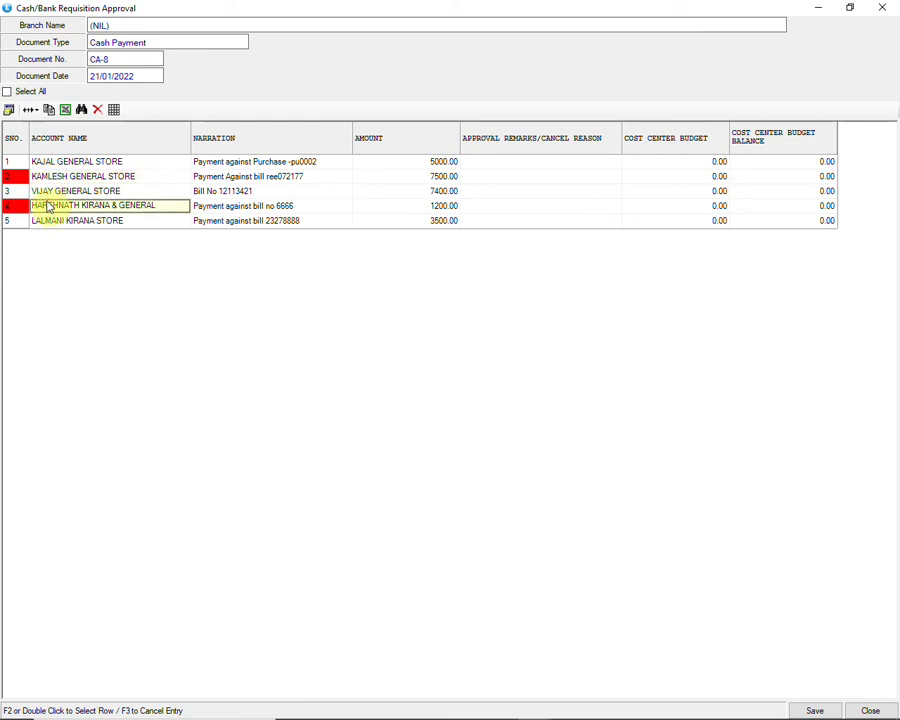
Enter the cancel reasons "Duplicate entry" for KAMLESH GENERAL STORE and "incorrect amount" for HARSHNATH KIRANA & GENERAL, and save
{"action": "left_click", "coordinate": [506, 177]}
{"action": "type", "text": "Duplicate entry"}
{"action": "key", "text": "Return"}
{"action": "type", "text": "incorrect amount"}
{"action": "key", "text": "Return"}
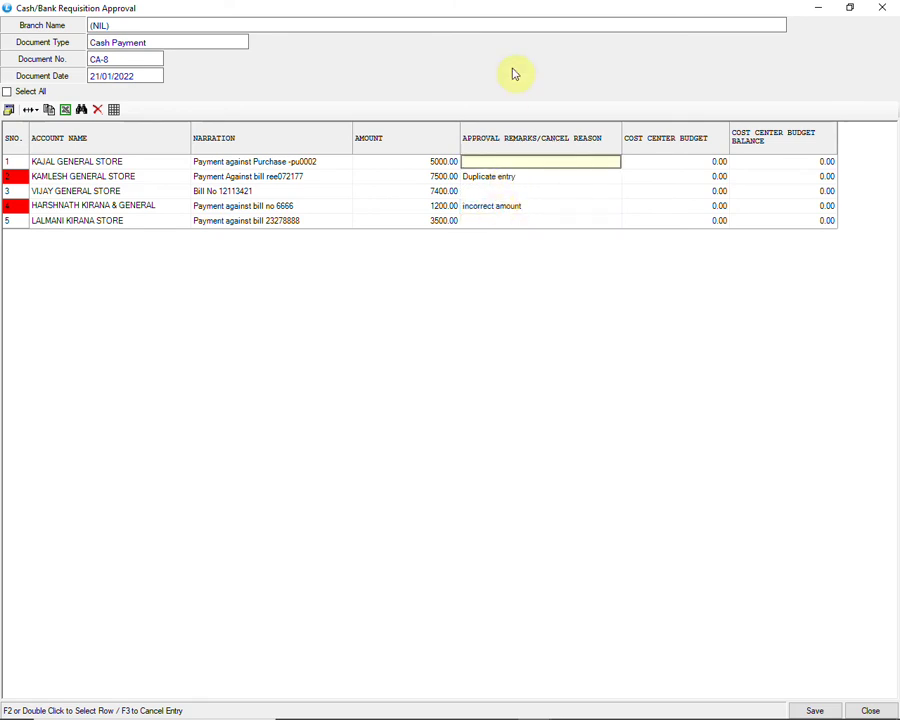
{"action": "left_click", "coordinate": [797, 707]}
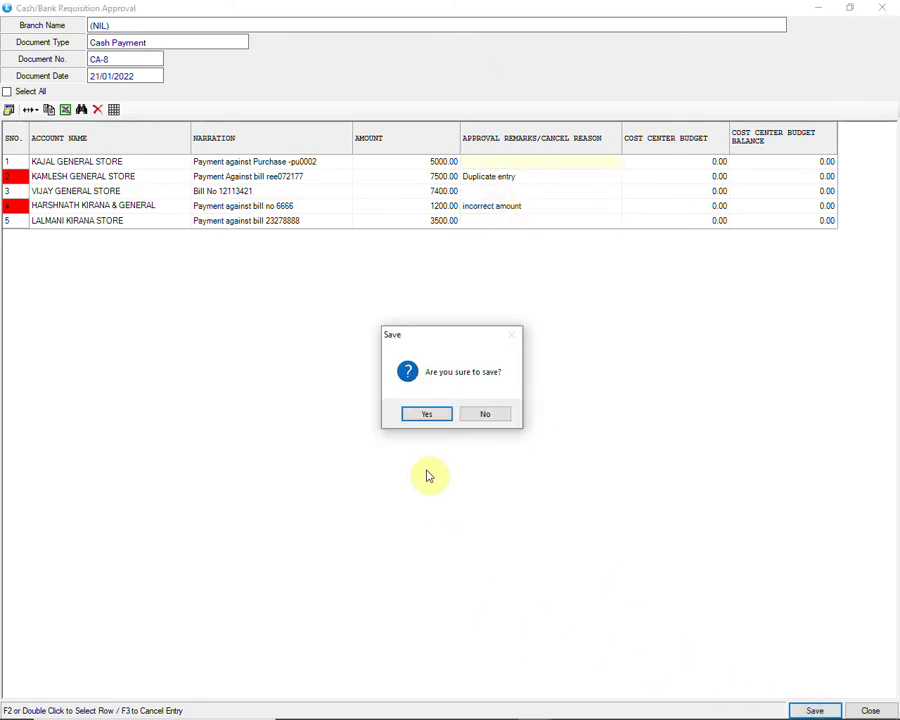
{"action": "left_click", "coordinate": [426, 413]}
Reopen the approval form of requisition CA-8 to check its remaining entries, and close it without saving
{"action": "right_click", "coordinate": [702, 120]}
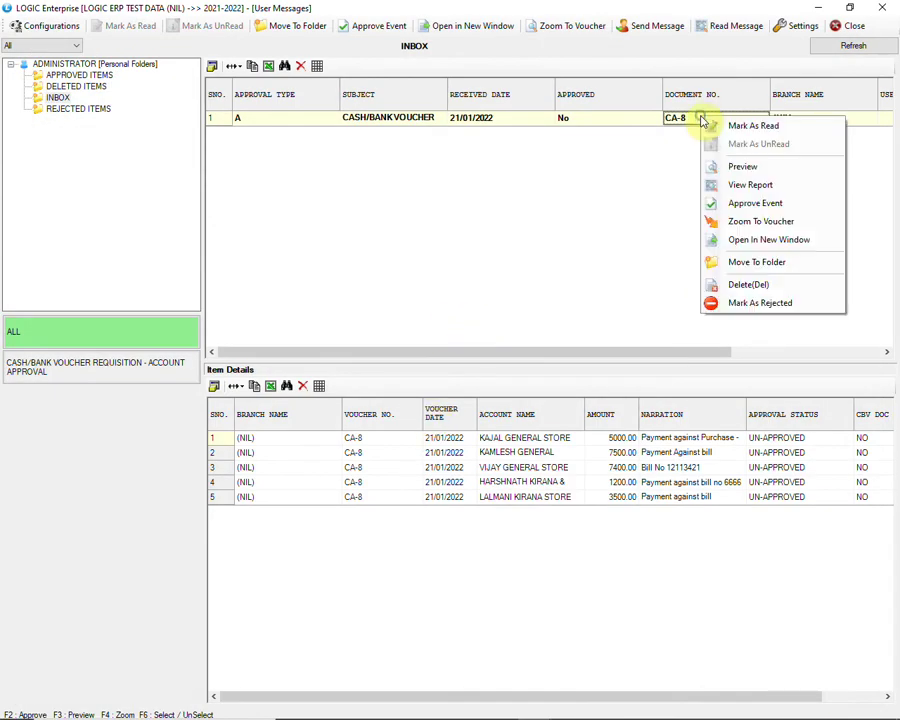
{"action": "left_click", "coordinate": [712, 203]}
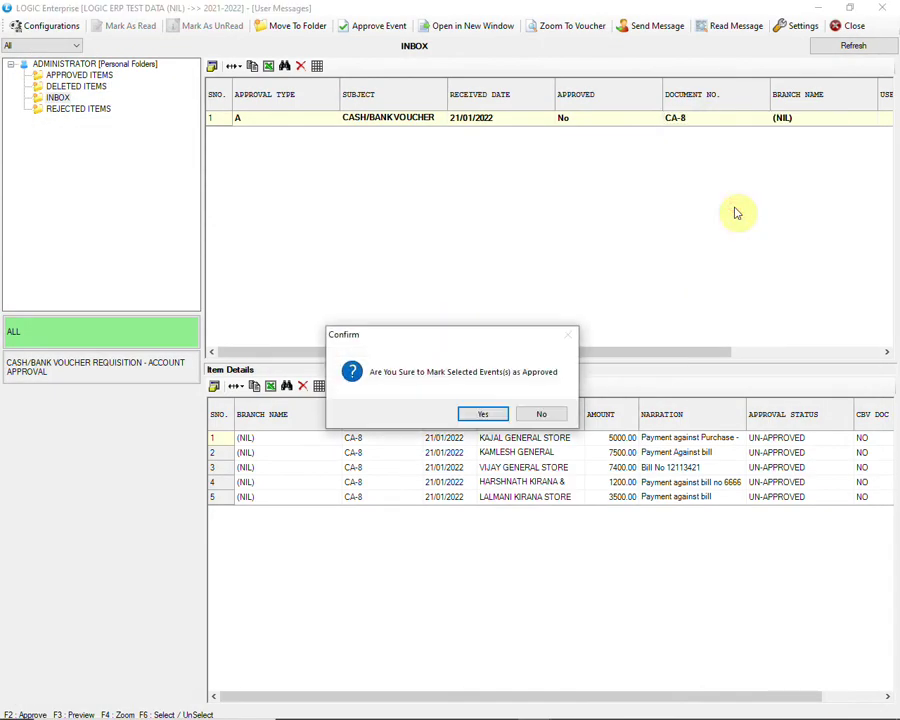
{"action": "left_click", "coordinate": [486, 416]}
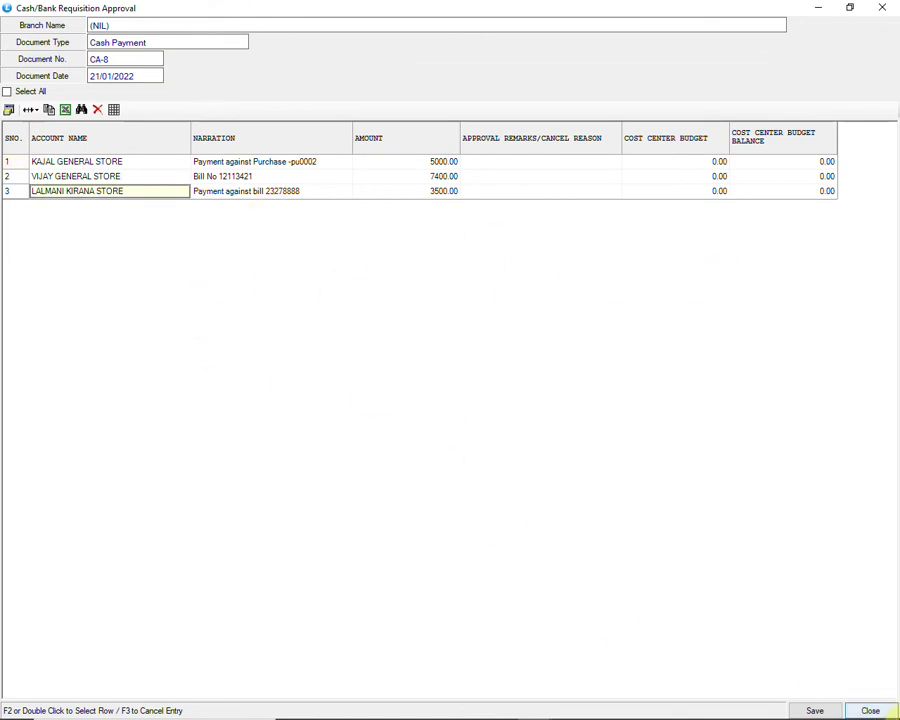
{"action": "left_click", "coordinate": [886, 711]}
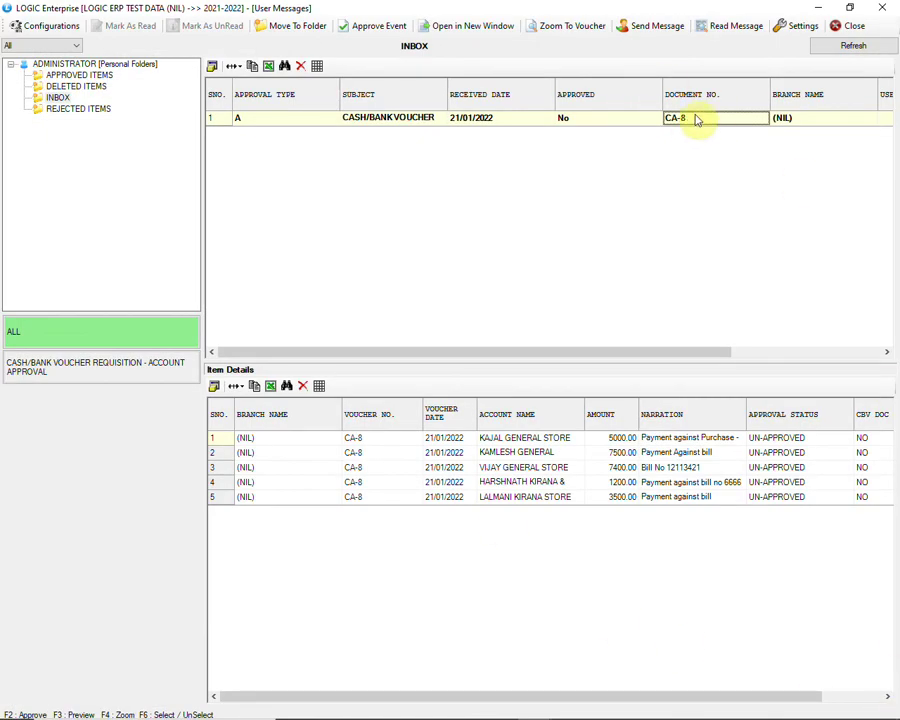
Close the user messages and open Create Cash/Bank Payment Vouchers from Requisitions under the account vouchers
{"action": "left_click", "coordinate": [850, 27]}
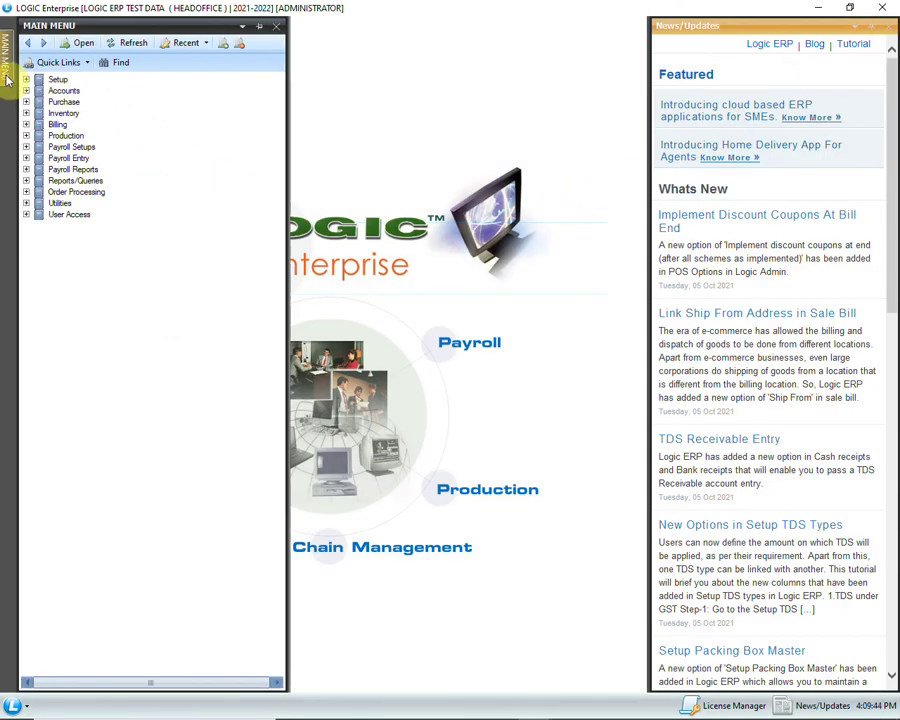
{"action": "left_click", "coordinate": [26, 90]}
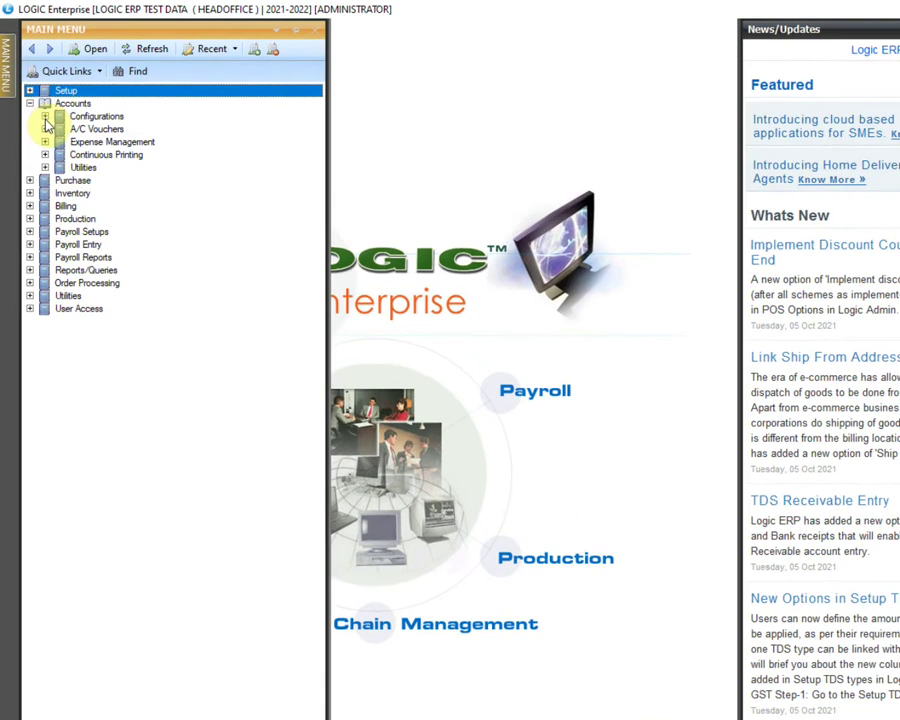
{"action": "left_click", "coordinate": [44, 128]}
{"action": "left_click", "coordinate": [100, 130]}
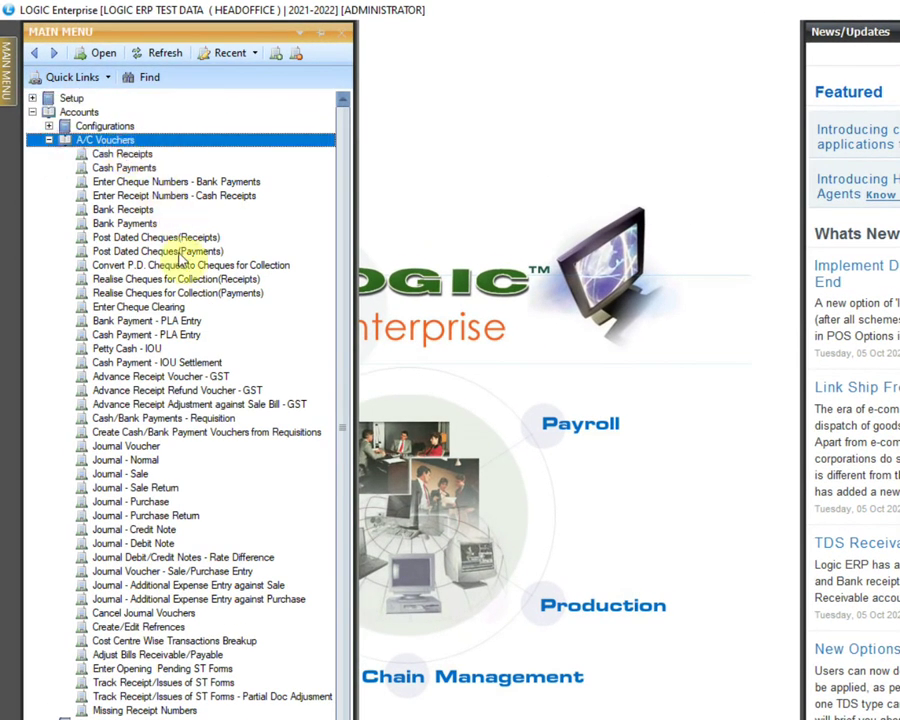
{"action": "left_click", "coordinate": [191, 434]}
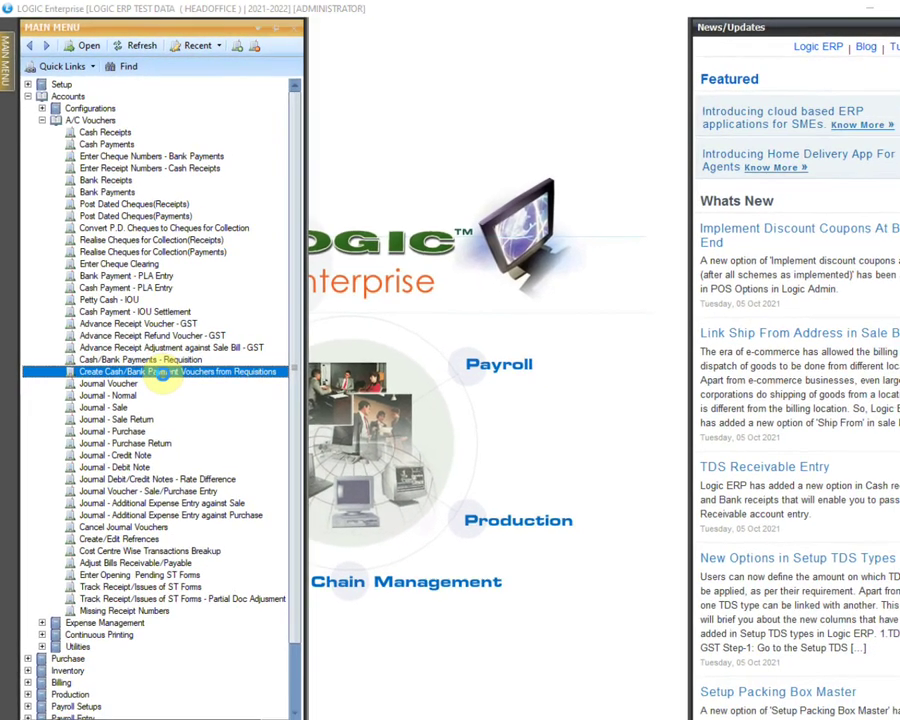
{"action": "double_click", "coordinate": [193, 434]}
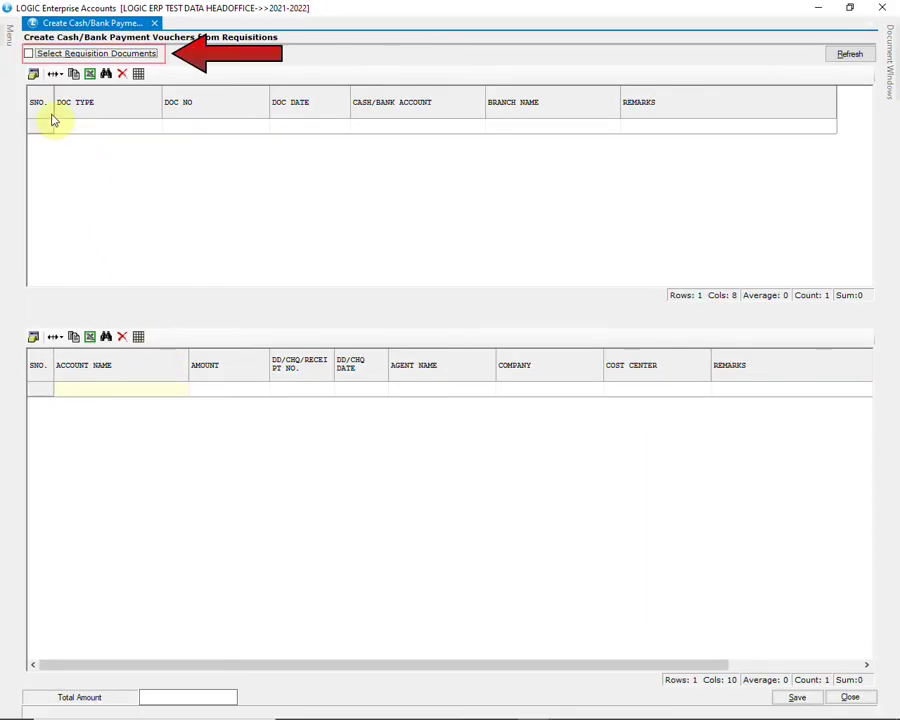
Select the approved requisition documents CA-1 and CA-3 and load them into the payment voucher creation form
{"action": "left_click", "coordinate": [29, 54]}
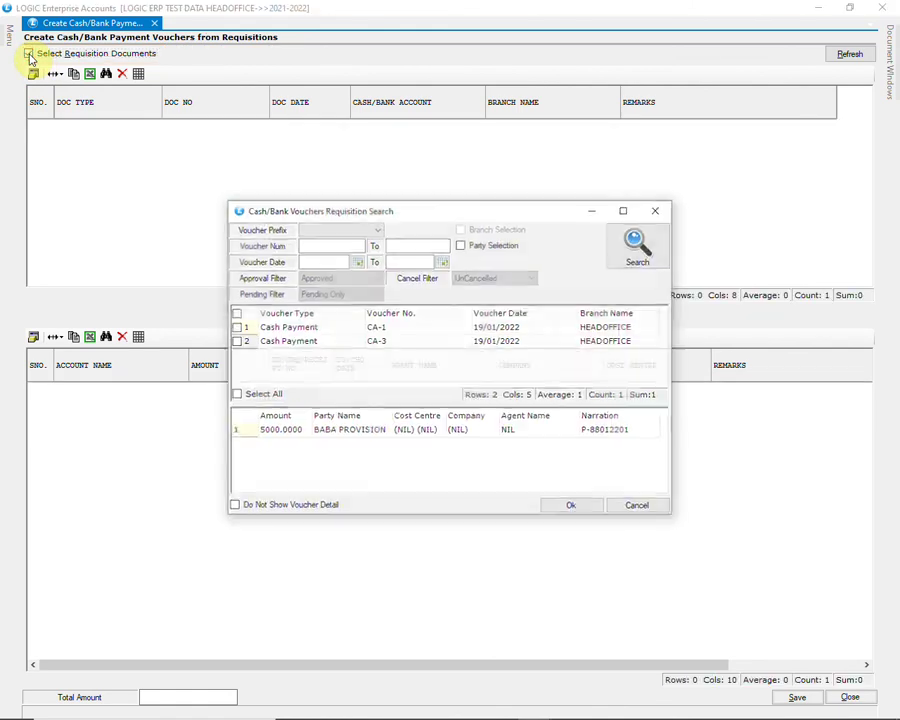
{"action": "left_click", "coordinate": [235, 341]}
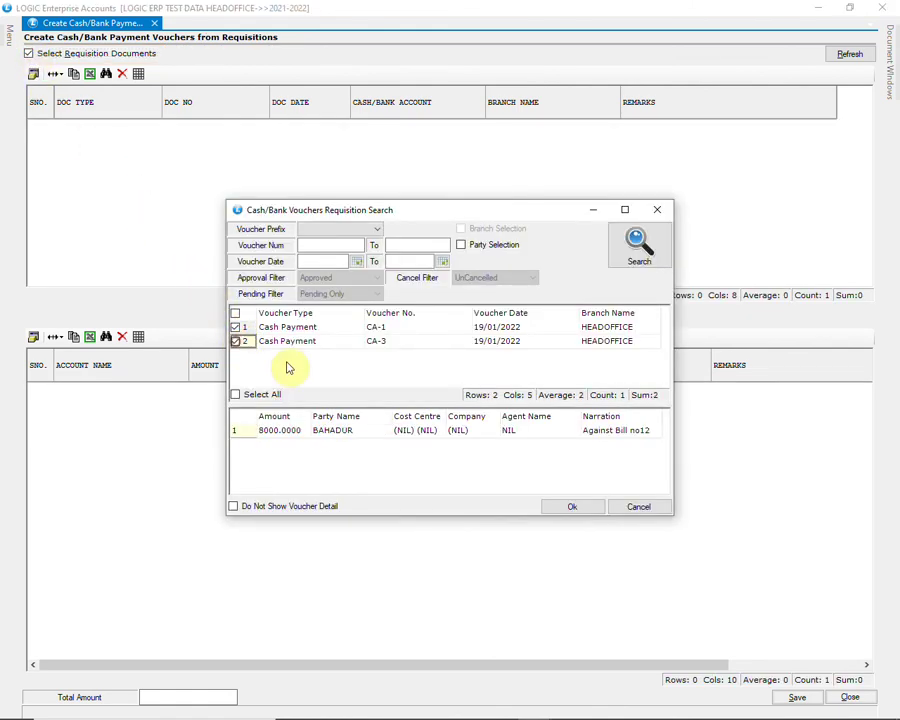
{"action": "left_click", "coordinate": [572, 506]}
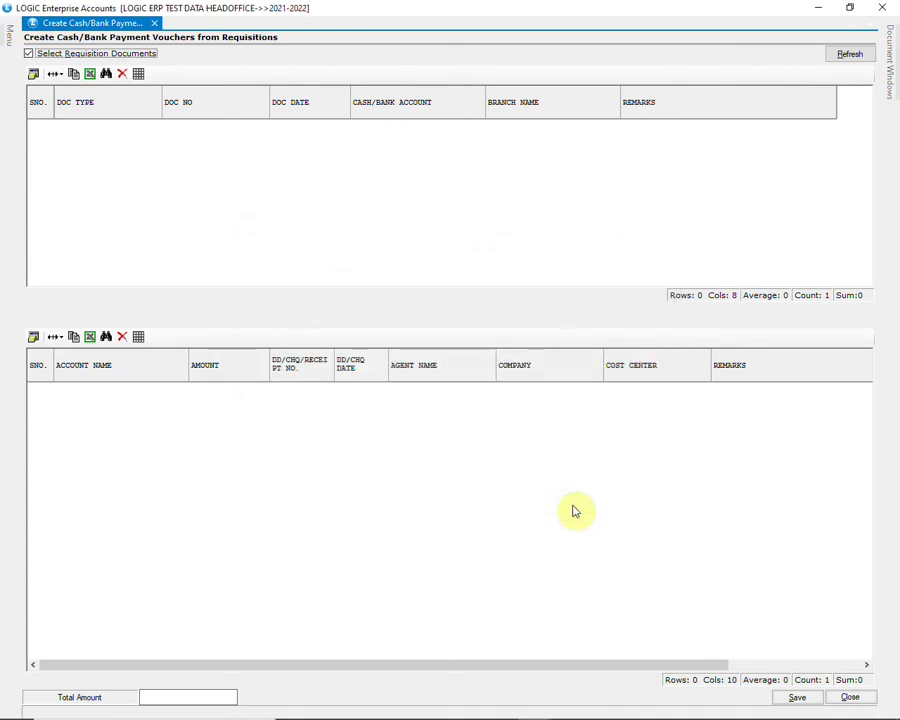
{"action": "left_click", "coordinate": [847, 56]}
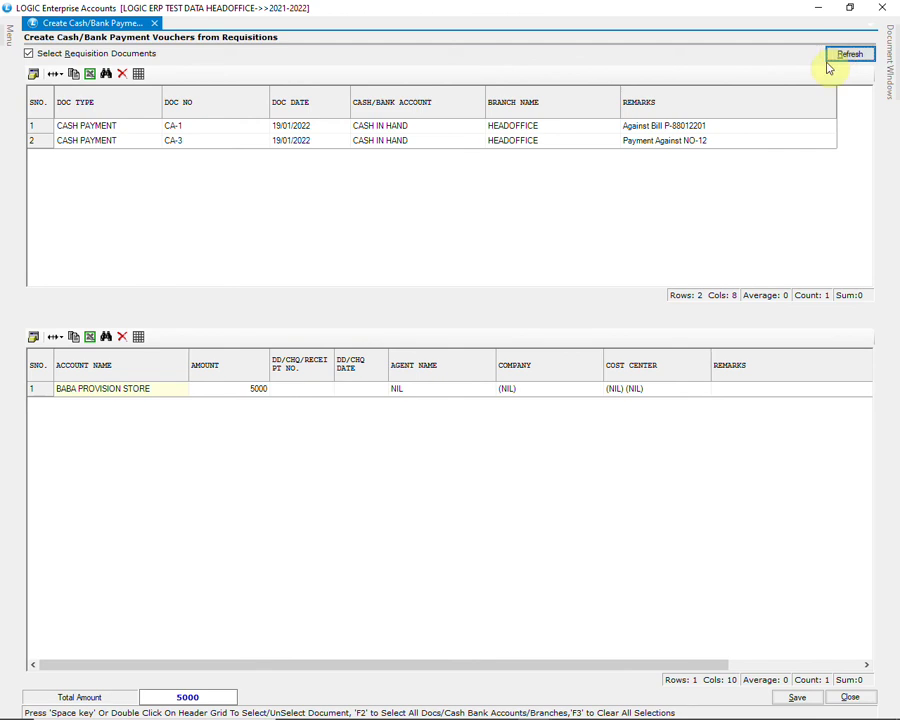
Enter receipt number 2303 with date 19/01/2022 for the BABA PROVISION STORE entry of requisition CA-1
{"action": "left_click", "coordinate": [322, 130]}
{"action": "left_click", "coordinate": [303, 392]}
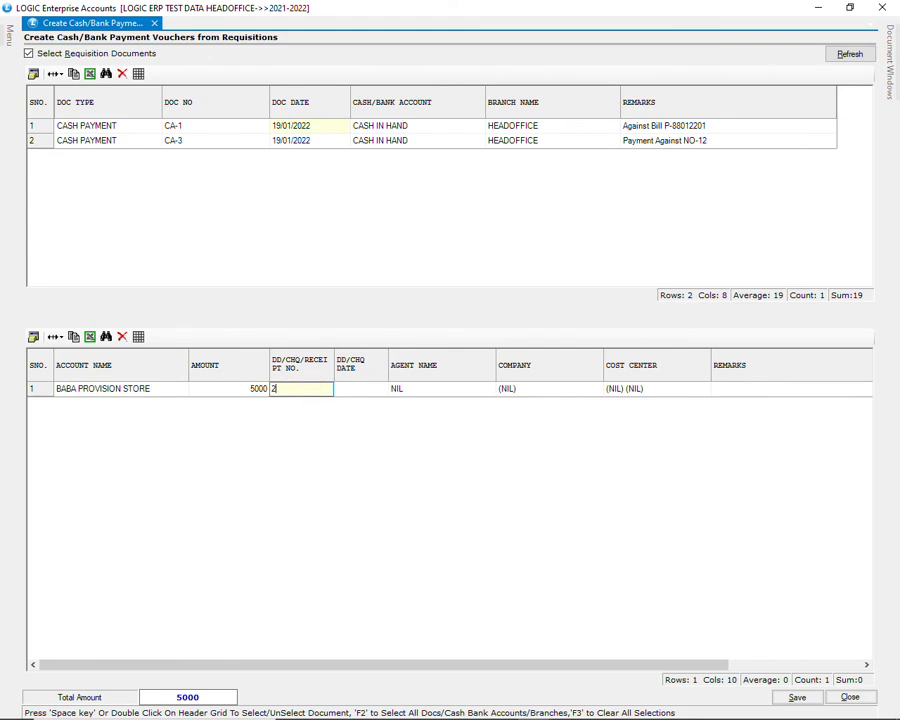
{"action": "key", "text": "Return"}
{"action": "key", "text": "Return"}
{"action": "key", "text": "Return"}
Enter receipt number 2304 with date 19/01/2022 for the BAHADUR GENERAL STORE entry of requisition CA-3
{"action": "left_click", "coordinate": [291, 146]}
{"action": "left_click", "coordinate": [305, 388]}
{"action": "type", "text": "2304"}
{"action": "key", "text": "Return"}
{"action": "type", "text": "19/01/2022"}
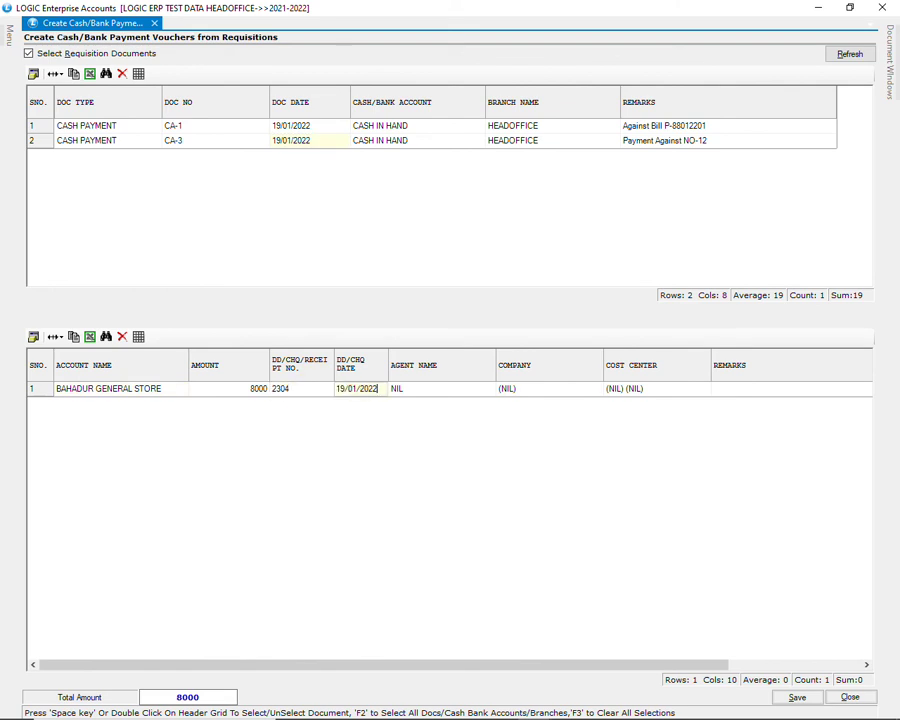
{"action": "key", "text": "Return"}
{"action": "key", "text": "Return"}
{"action": "left_click", "coordinate": [309, 390]}
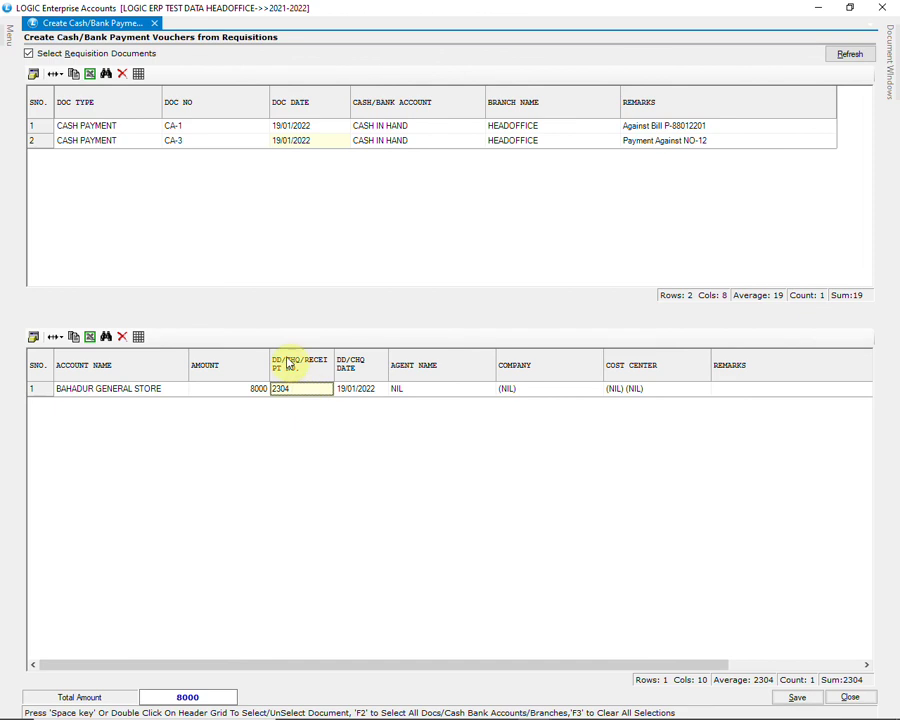
Mark documents CA-1 and CA-3 as selected, save them as payment vouchers with confirmation, and close the accounts window
{"action": "left_click", "coordinate": [291, 128]}
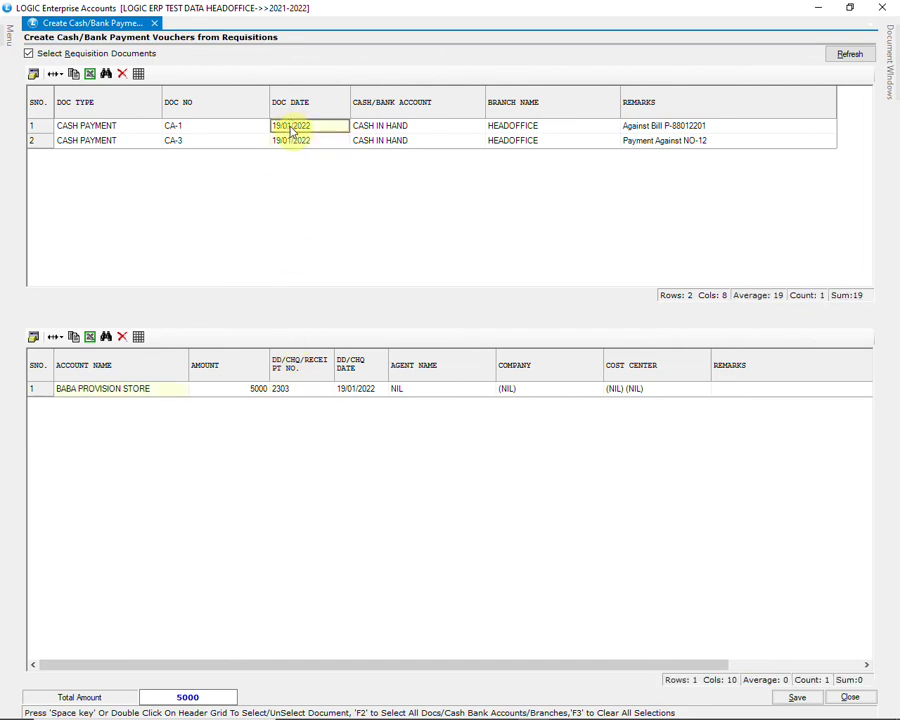
{"action": "double_click", "coordinate": [291, 128]}
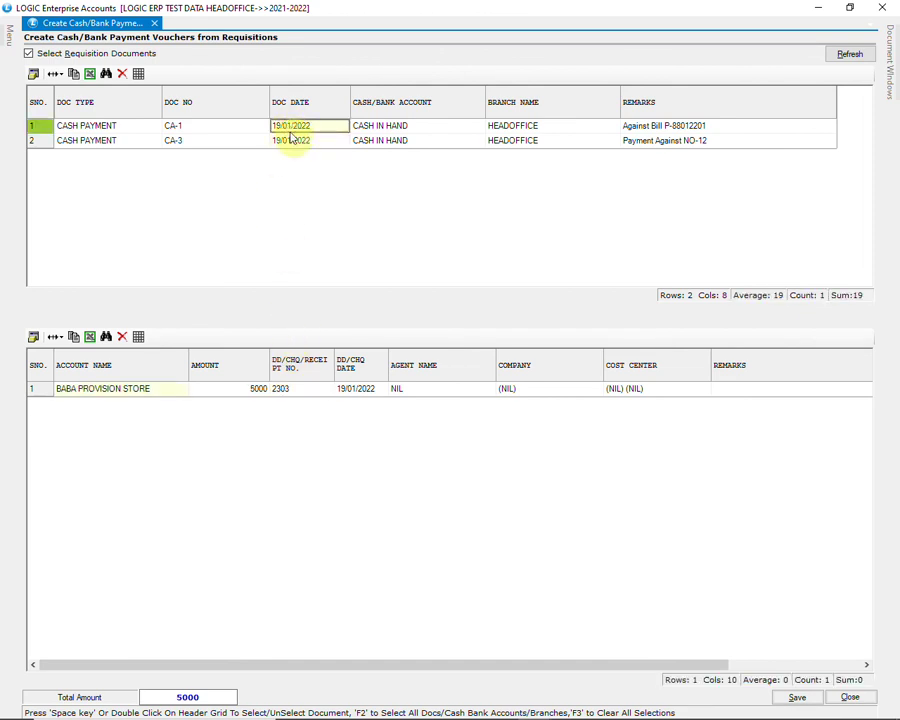
{"action": "left_click", "coordinate": [291, 141]}
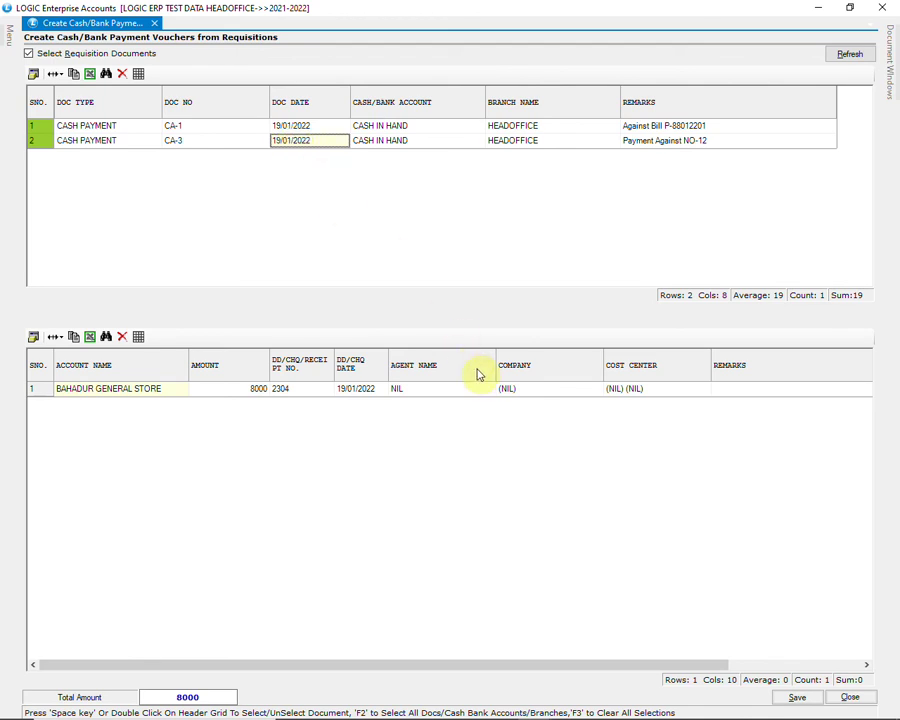
{"action": "left_click", "coordinate": [792, 698]}
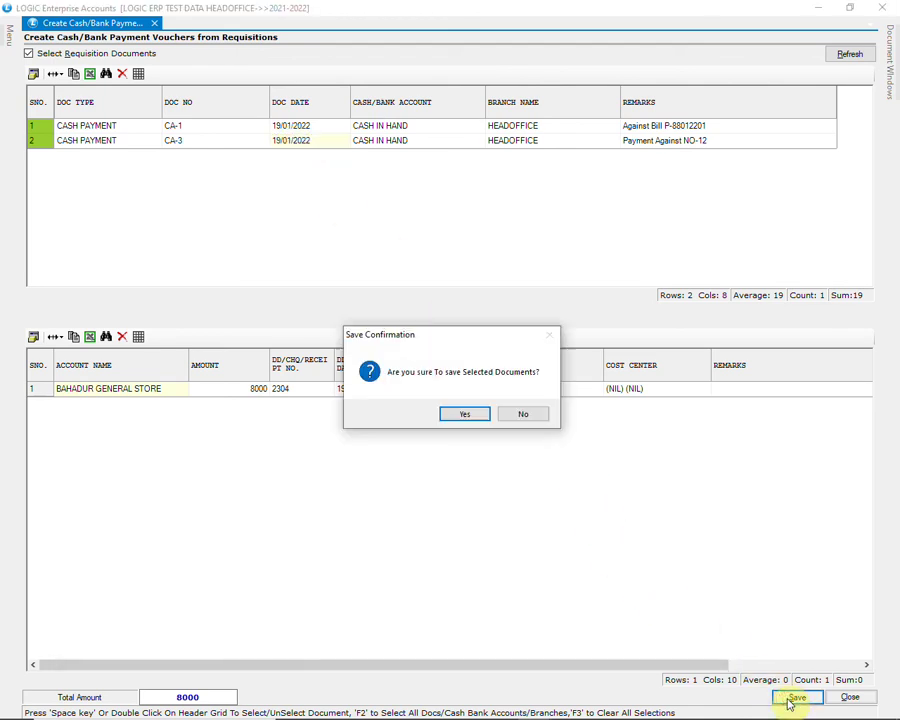
{"action": "left_click", "coordinate": [465, 414]}
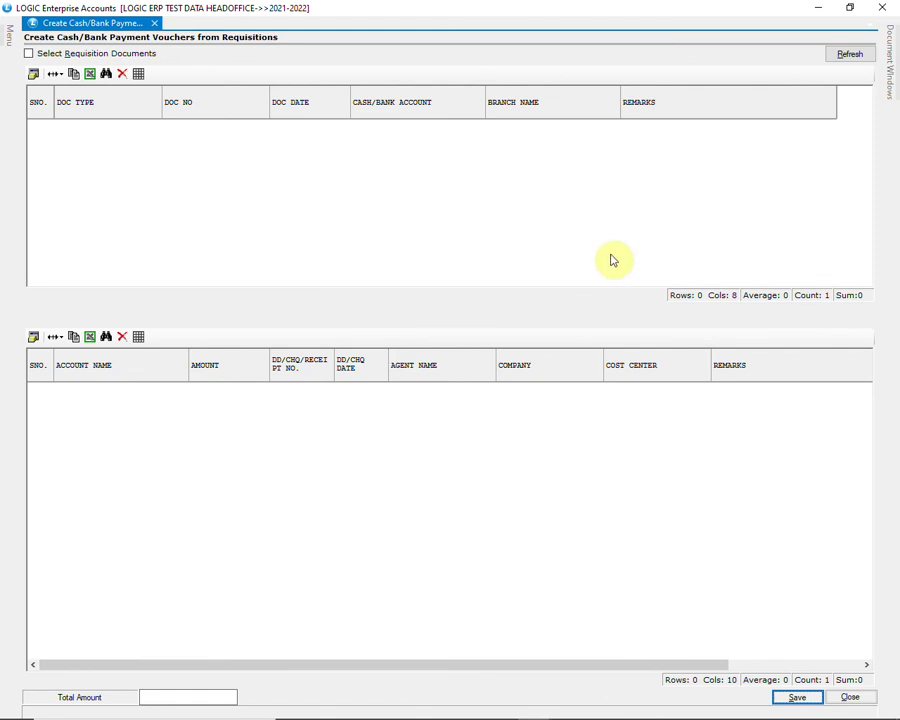
{"action": "left_click", "coordinate": [883, 9]}
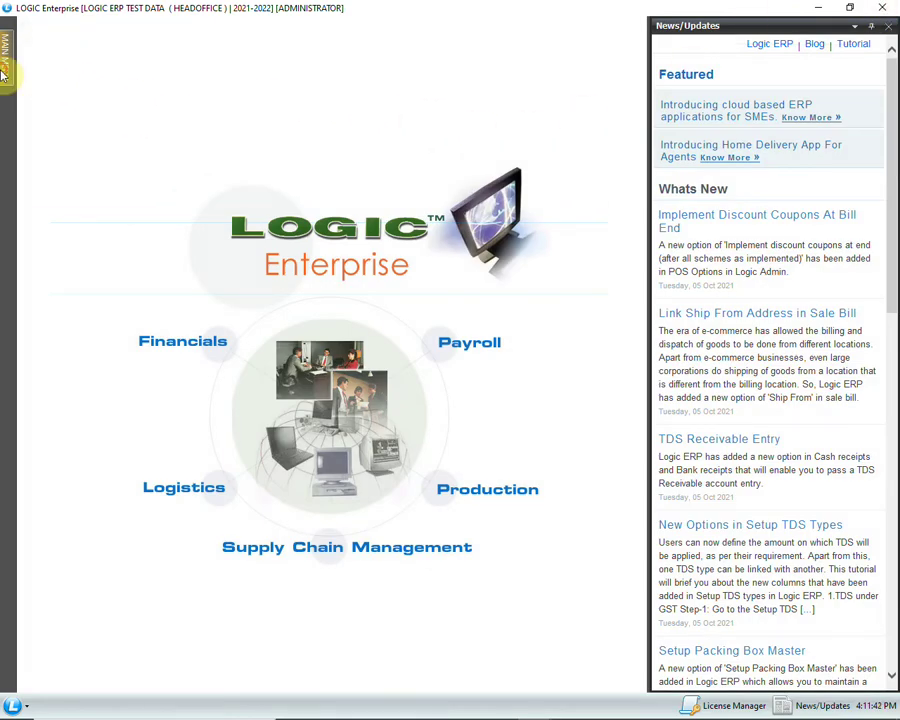
Open Cash Payments under the account vouchers and proceed to its entry grid for CASH IN HAND dated 19/01/2022
{"action": "mouse_move", "coordinate": [5, 50]}
{"action": "left_click", "coordinate": [77, 126]}
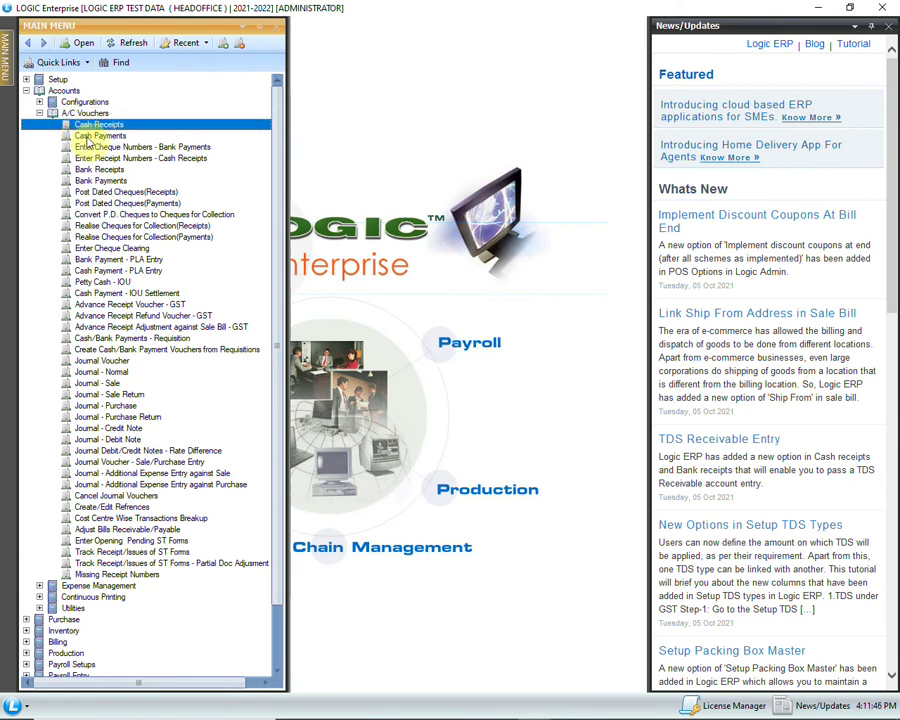
{"action": "double_click", "coordinate": [100, 136]}
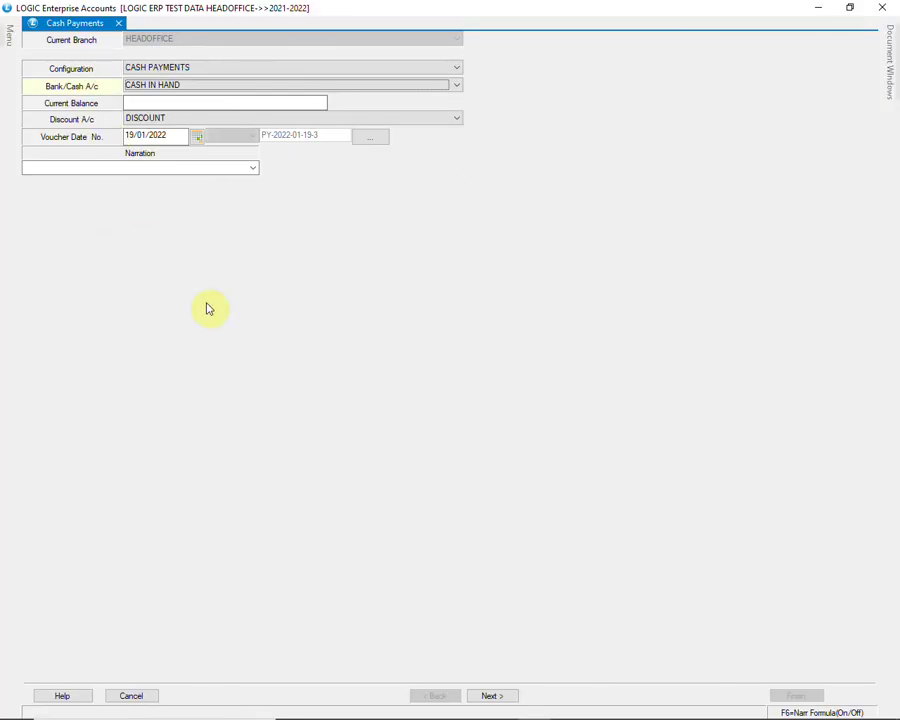
{"action": "left_click", "coordinate": [490, 697]}
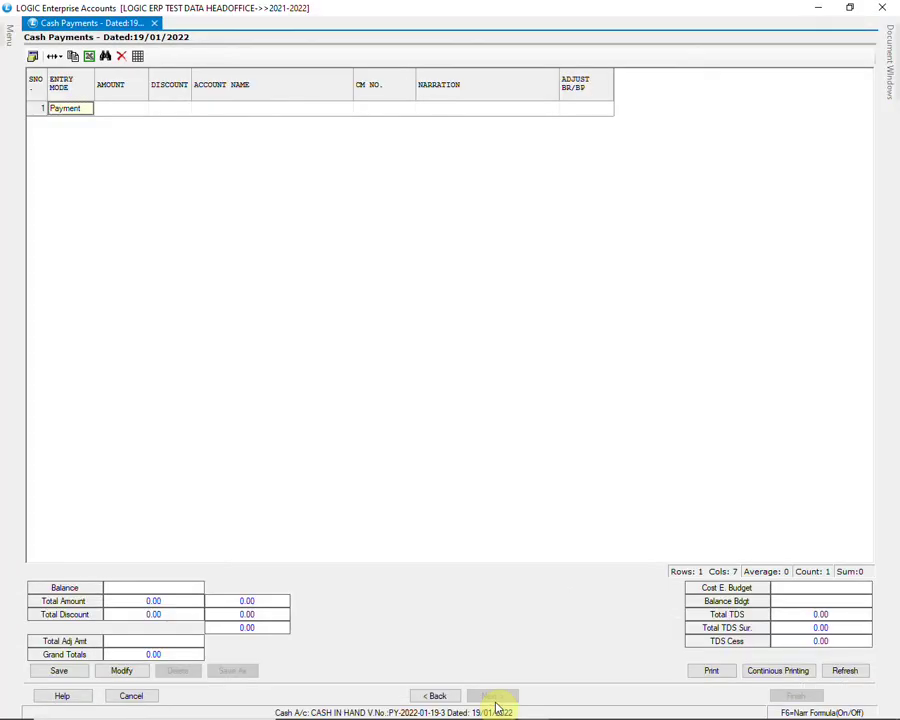
Search the existing cash payment vouchers from 19/01/2022 and open the 5000 voucher for BABA PROVISION STORE
{"action": "left_click", "coordinate": [145, 672]}
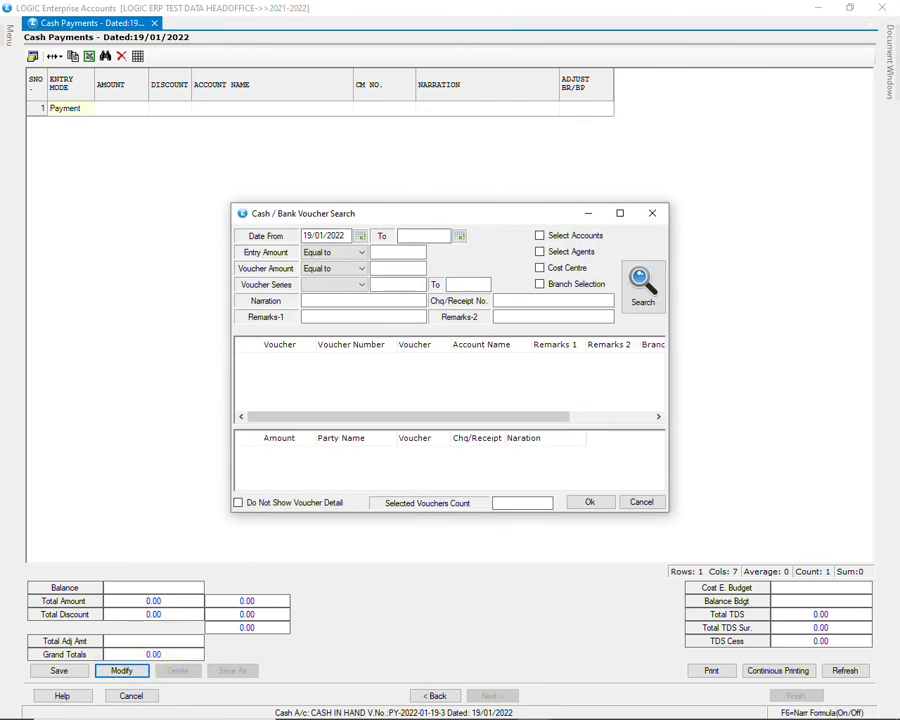
{"action": "left_click", "coordinate": [633, 299]}
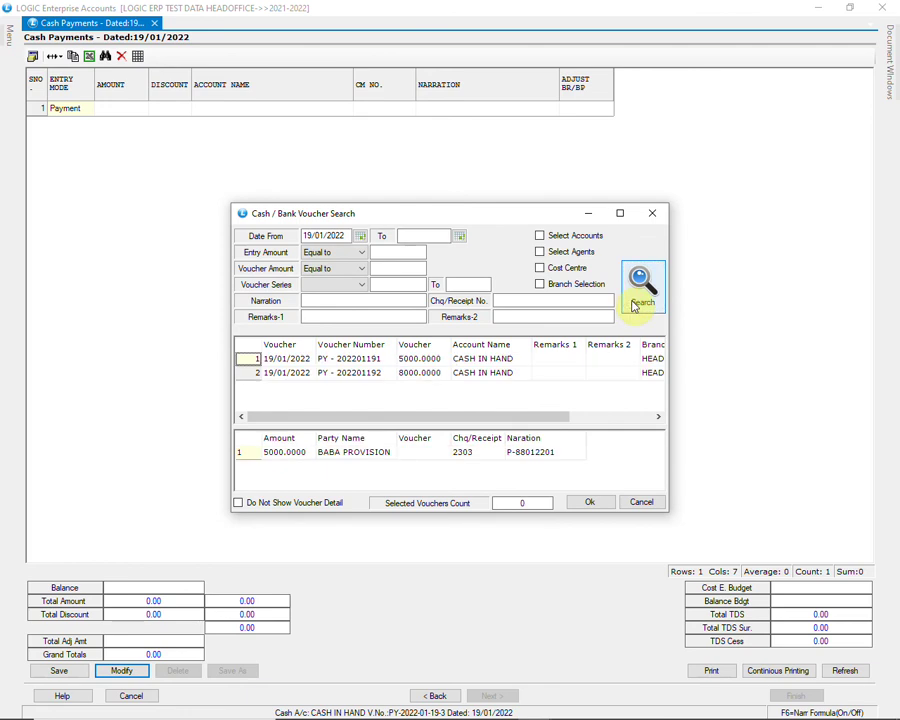
{"action": "left_click", "coordinate": [341, 362]}
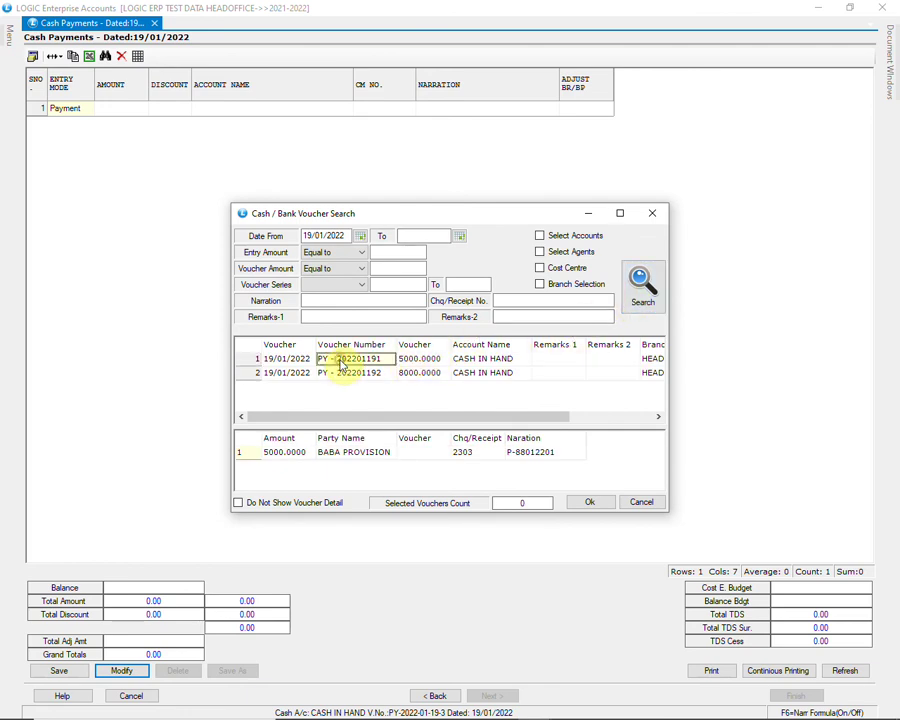
{"action": "left_click", "coordinate": [408, 362]}
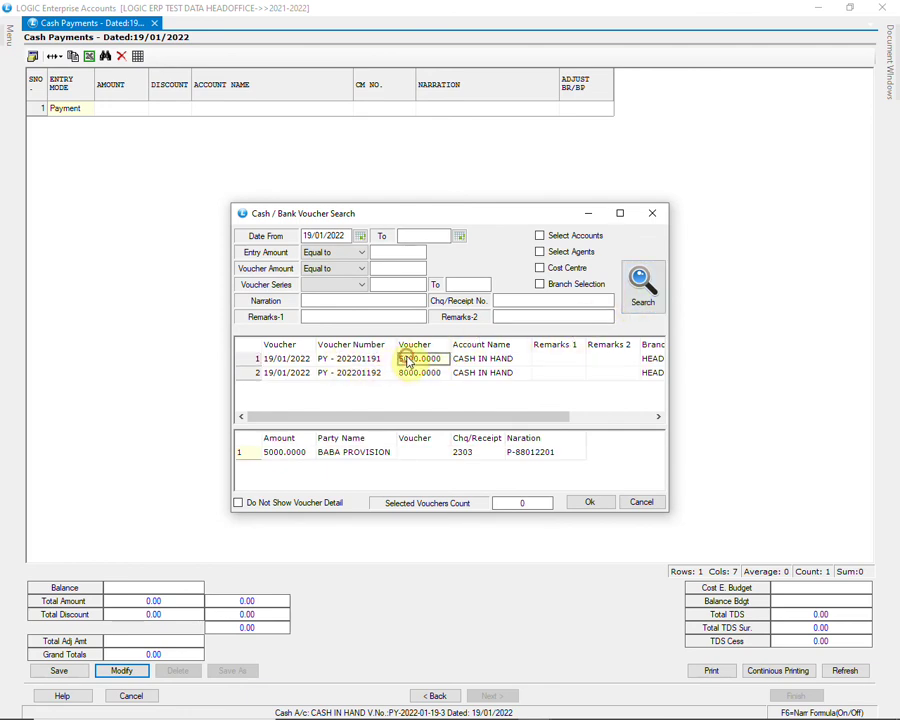
{"action": "left_click", "coordinate": [593, 502]}
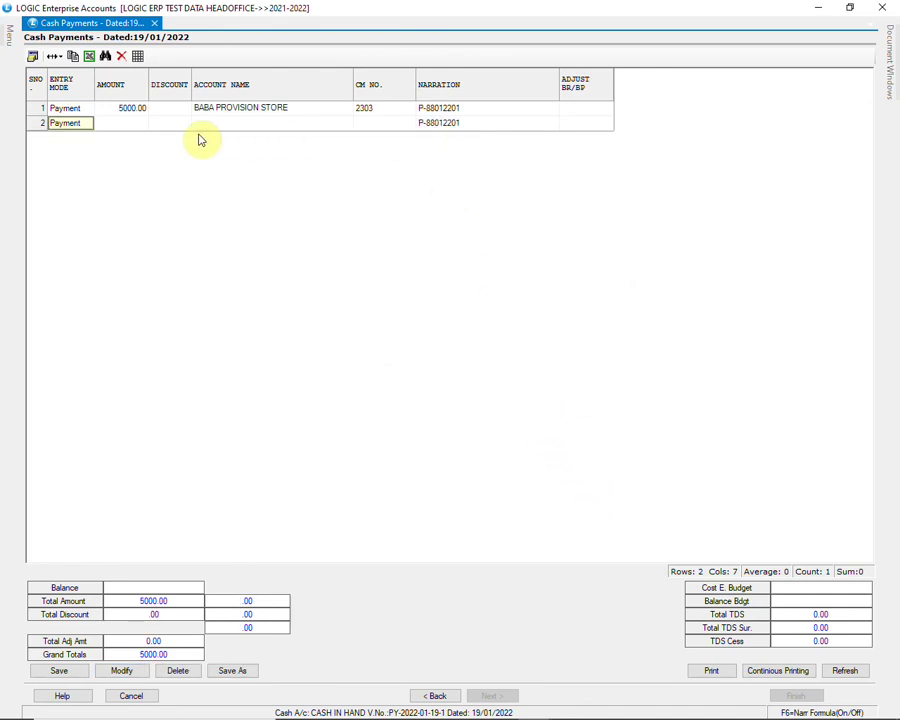
Search the vouchers again, open the 8000 voucher for BAHADUR GENERAL STORE to check its entry, and leave Cash Payments without saving
{"action": "left_click", "coordinate": [120, 673]}
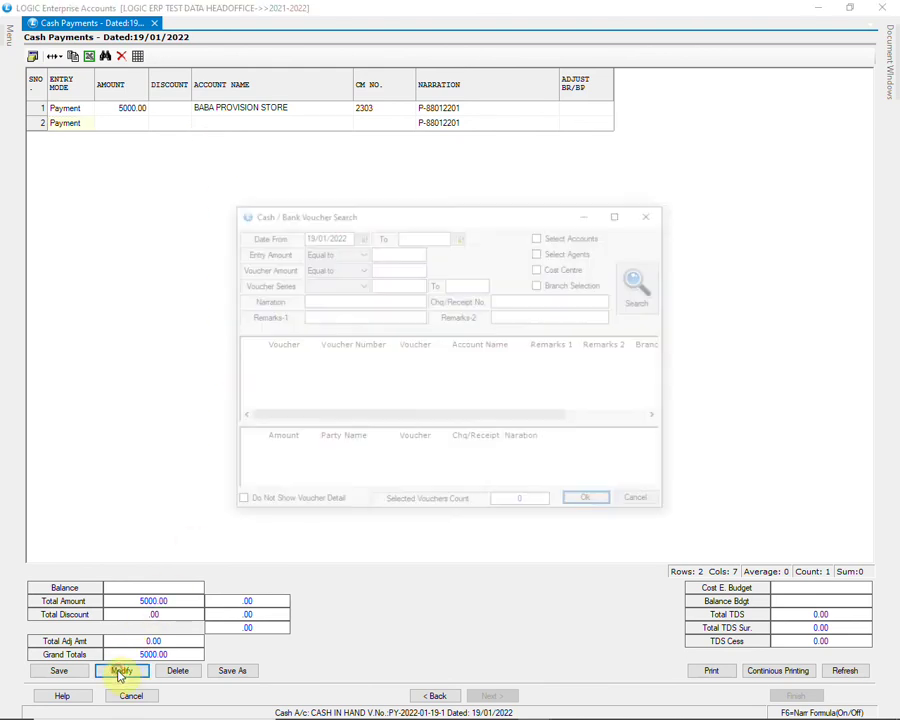
{"action": "left_click", "coordinate": [639, 292]}
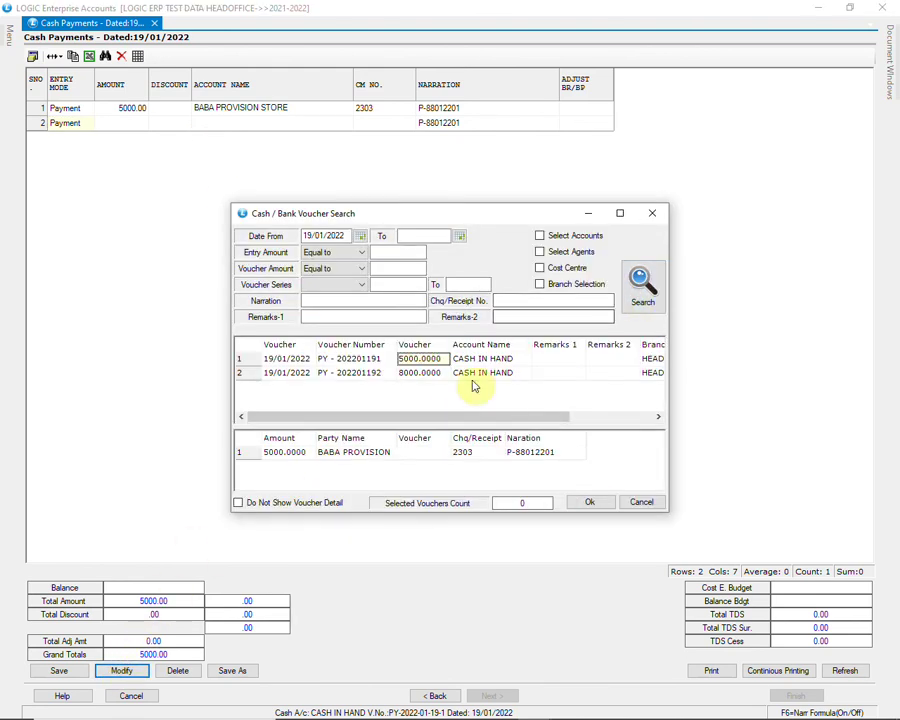
{"action": "left_click", "coordinate": [373, 374]}
{"action": "left_click", "coordinate": [406, 375]}
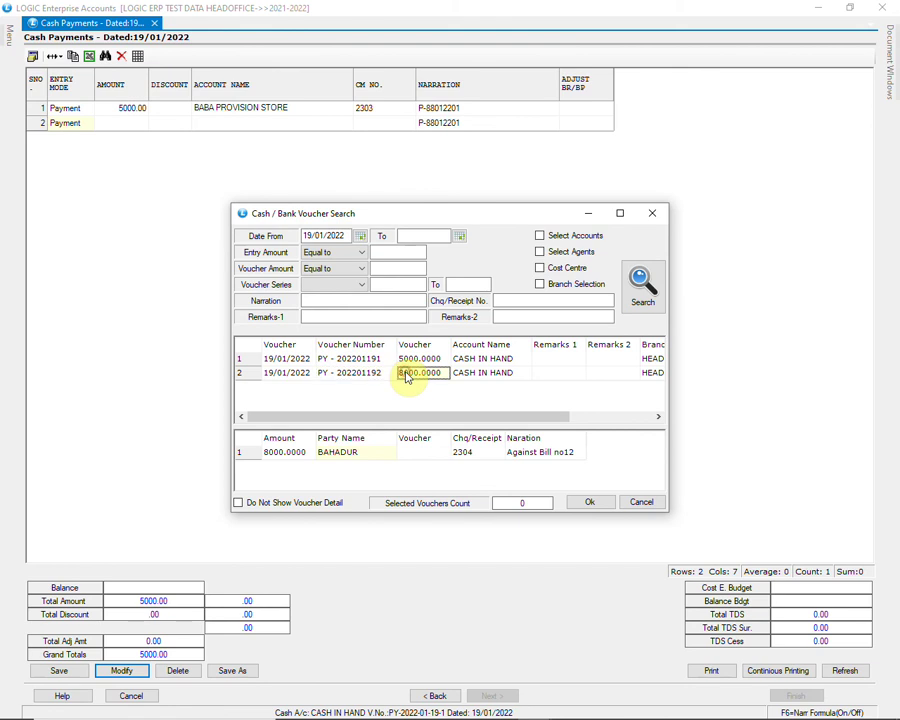
{"action": "left_click", "coordinate": [356, 455]}
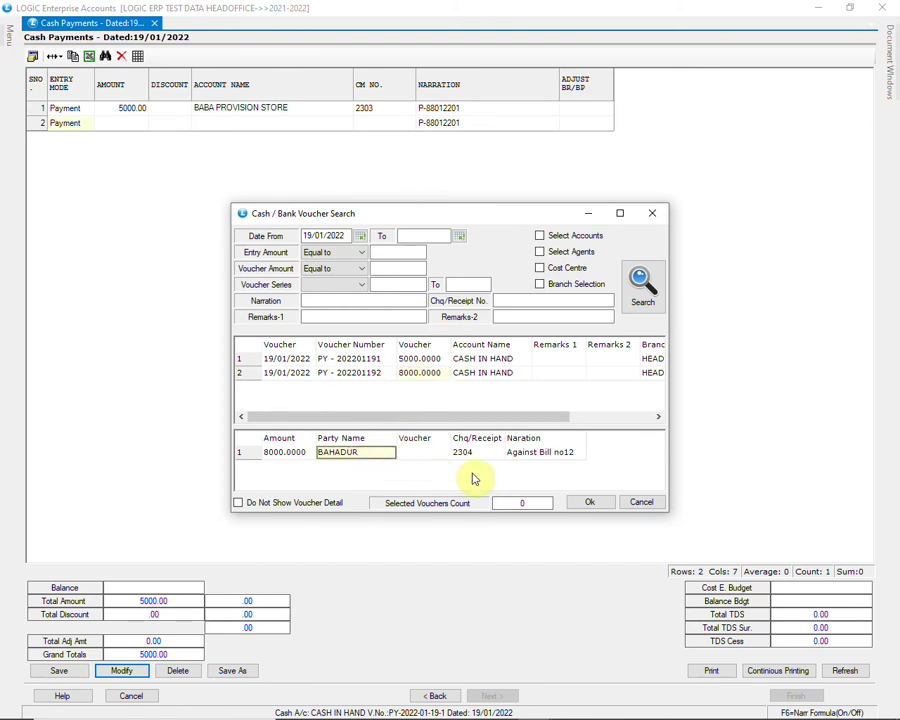
{"action": "left_click", "coordinate": [583, 502]}
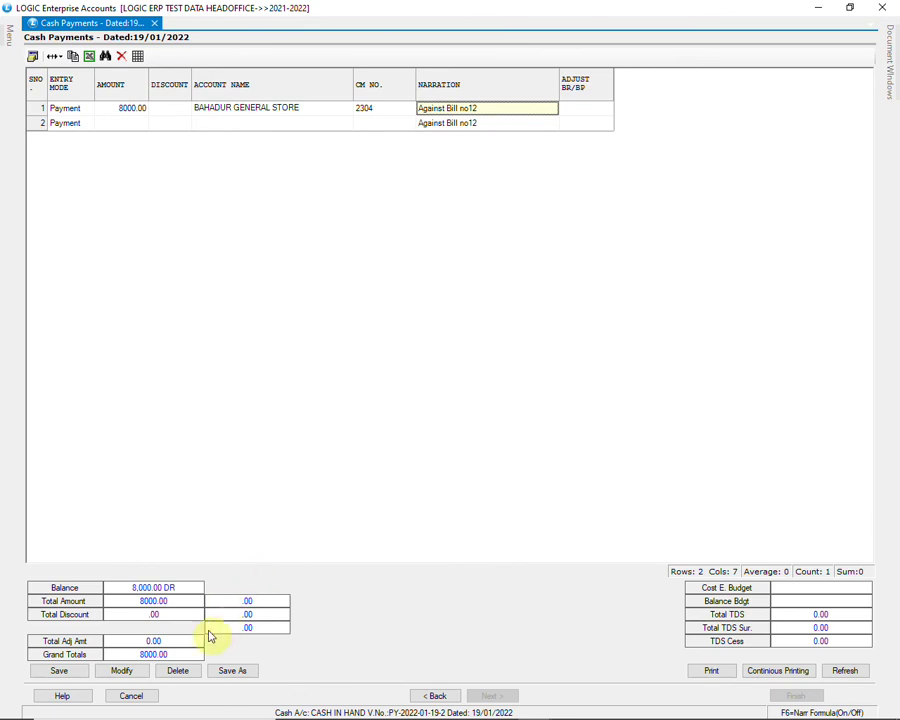
{"action": "left_click", "coordinate": [131, 695]}
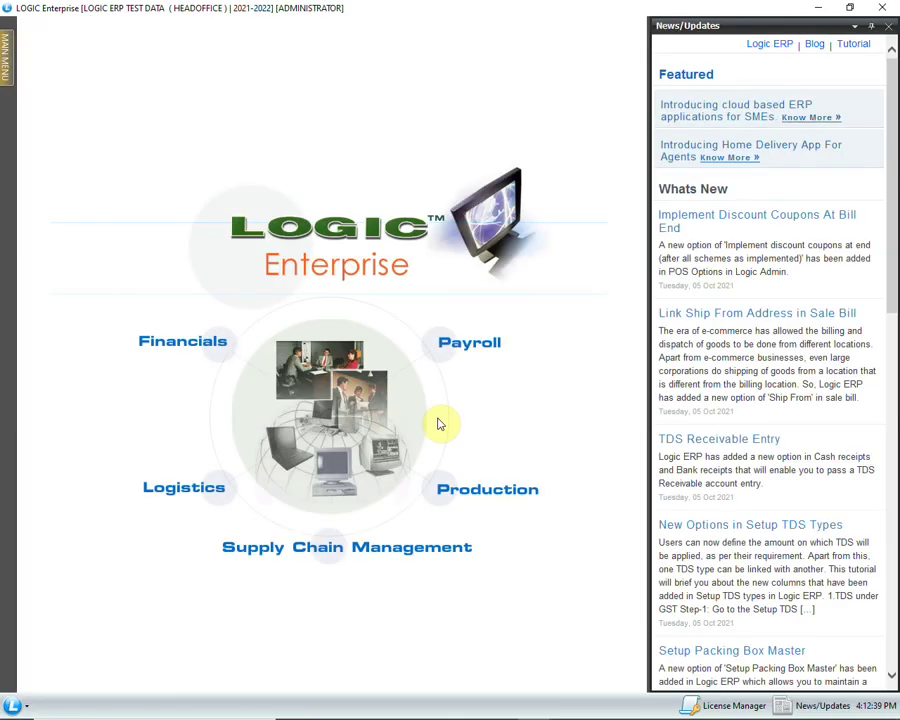